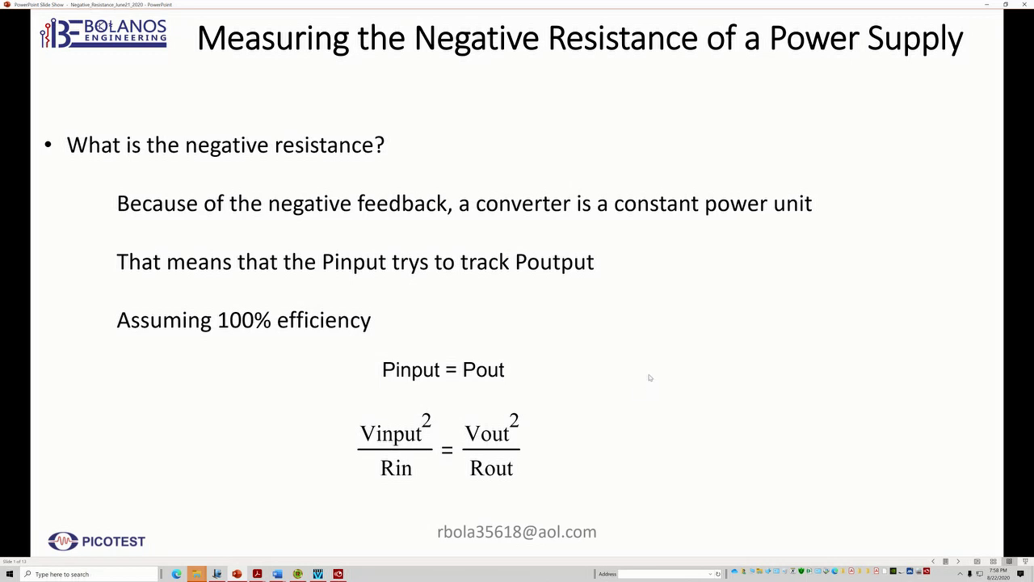
Step: Advance the slide show through the Rin equation slides to the Rtotal = 68.925 Ω calculation
{"action": "left_click", "coordinate": [587, 409]}
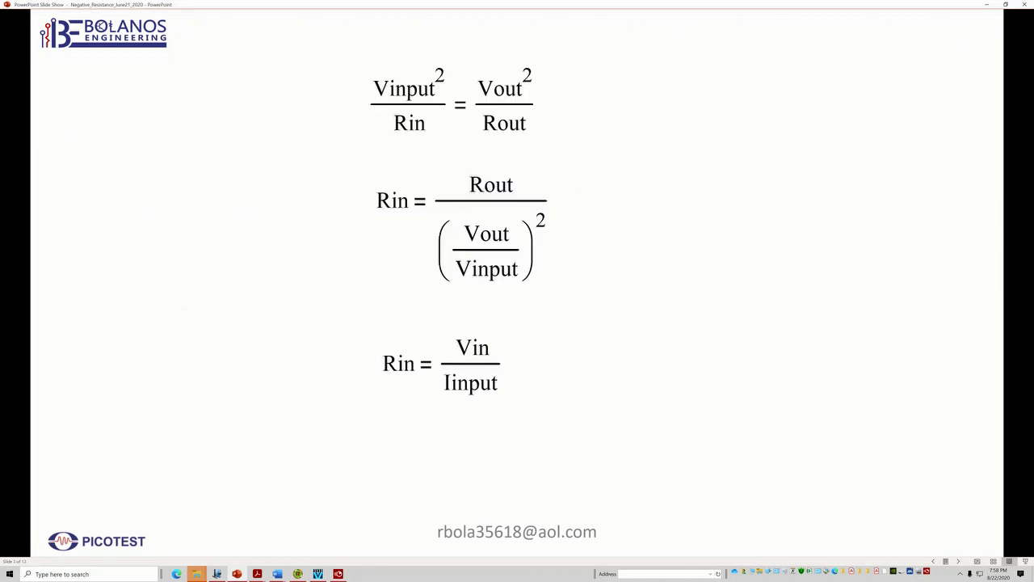
{"action": "key", "text": "Right"}
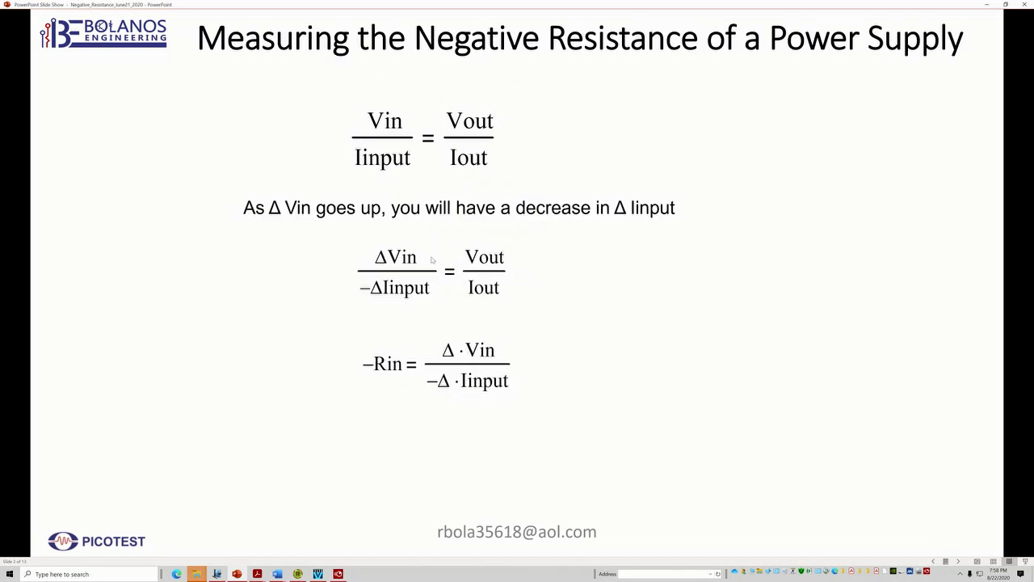
{"action": "left_click", "coordinate": [554, 368]}
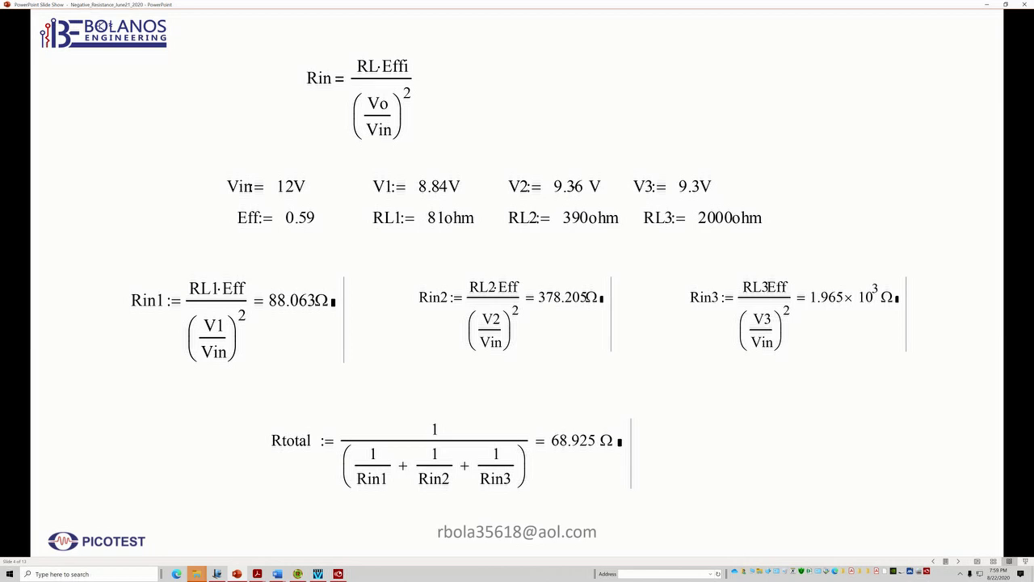
Step: Advance past the equipment, line injector, flyback, Middlebrook and Bode 100 slides to the negative-resistance question
{"action": "key", "text": "Right"}
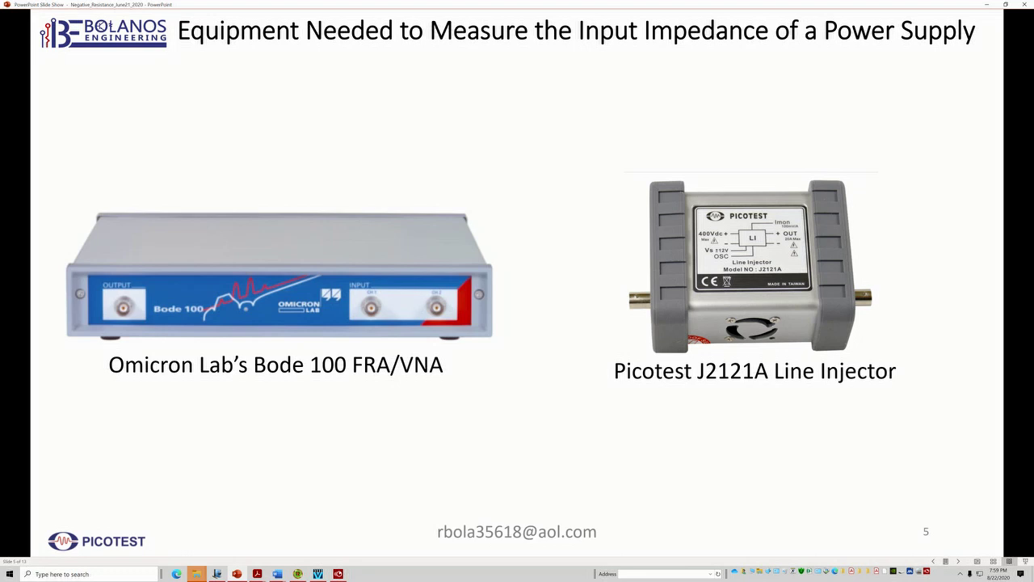
{"action": "key", "text": "Right"}
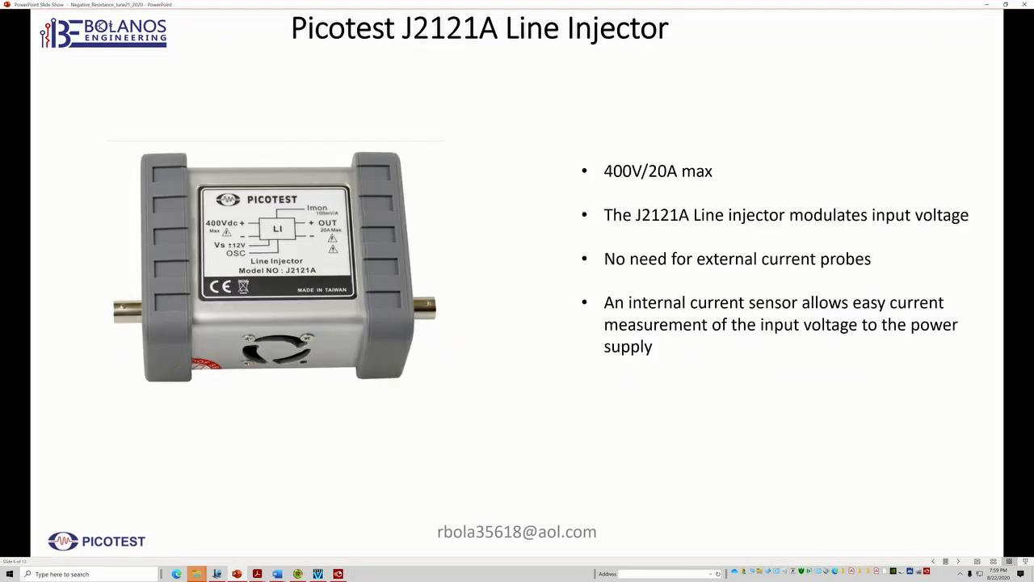
{"action": "key", "text": "Right"}
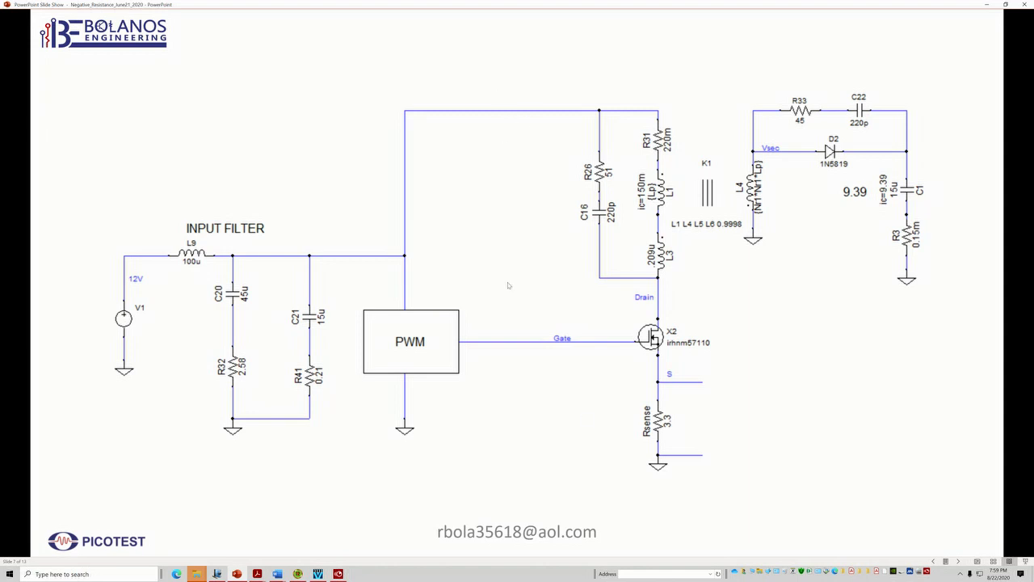
{"action": "key", "text": "Right"}
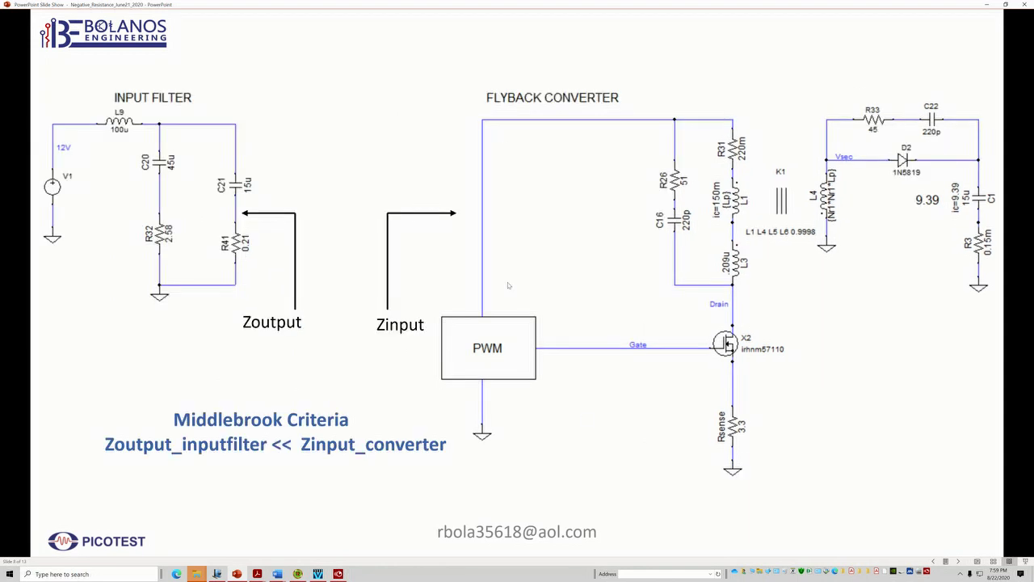
{"action": "left_click", "coordinate": [341, 470]}
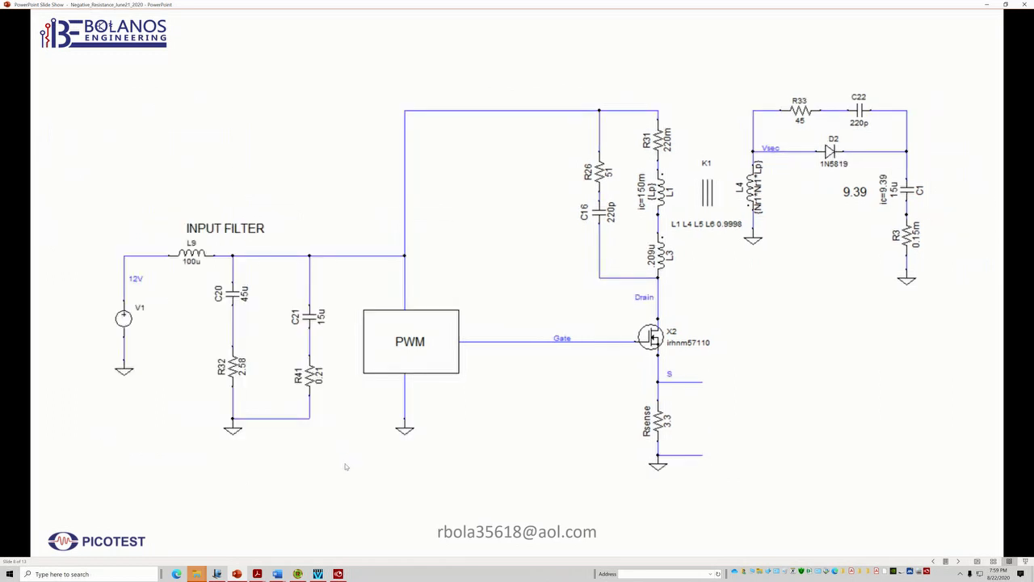
{"action": "left_click", "coordinate": [345, 466]}
{"action": "left_click", "coordinate": [345, 467]}
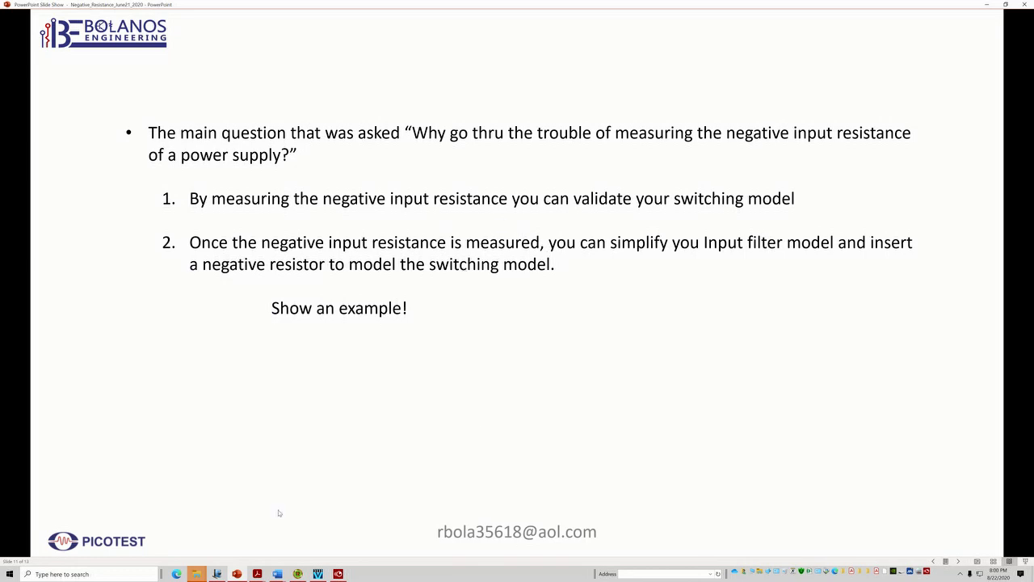
Step: Switch from the slide show to Micro-Cap's transient waveforms beside the flyback schematic
{"action": "left_click", "coordinate": [297, 574]}
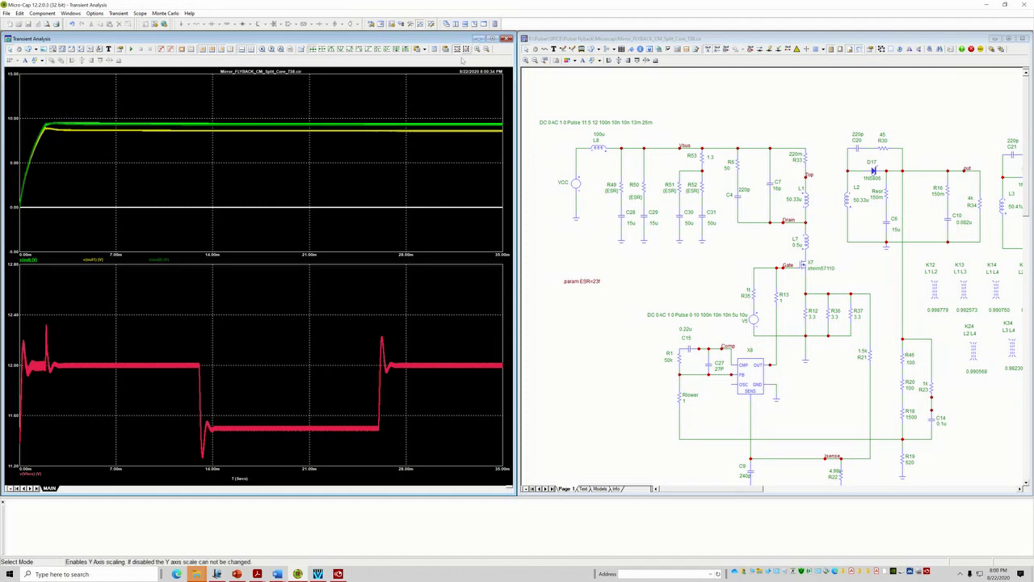
Step: Close the Transient Analysis plot window so only the flyback schematic is shown
{"action": "left_click", "coordinate": [507, 38]}
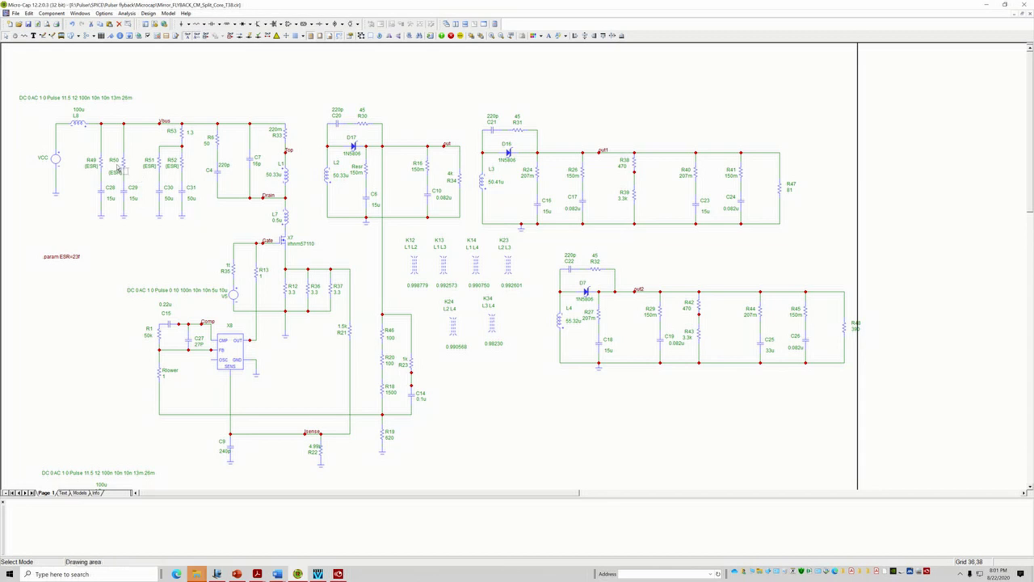
Step: Edit the .param ESR grid text so its value reads 23m instead of 23f
{"action": "double_click", "coordinate": [78, 259]}
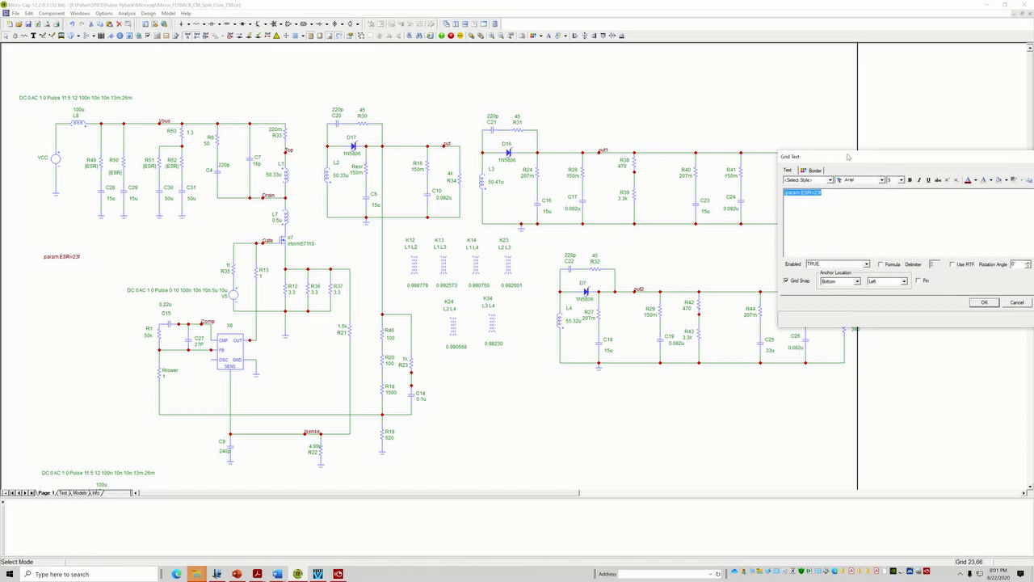
{"action": "left_click_drag", "start_coordinate": [843, 157], "coordinate": [307, 211]}
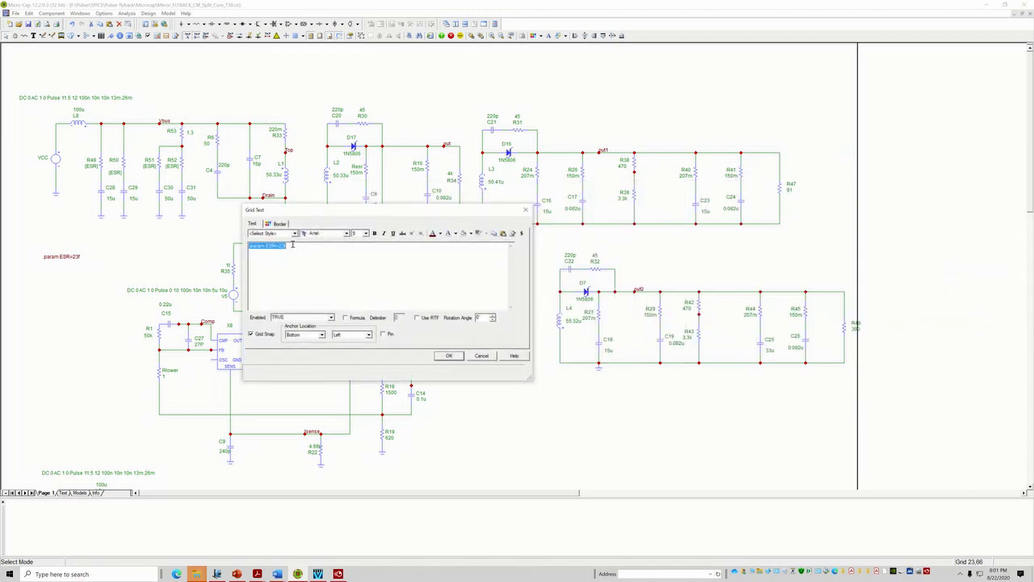
{"action": "left_click", "coordinate": [294, 245]}
{"action": "key", "text": "BackSpace"}
{"action": "type", "text": "m"}
{"action": "left_click", "coordinate": [450, 355]}
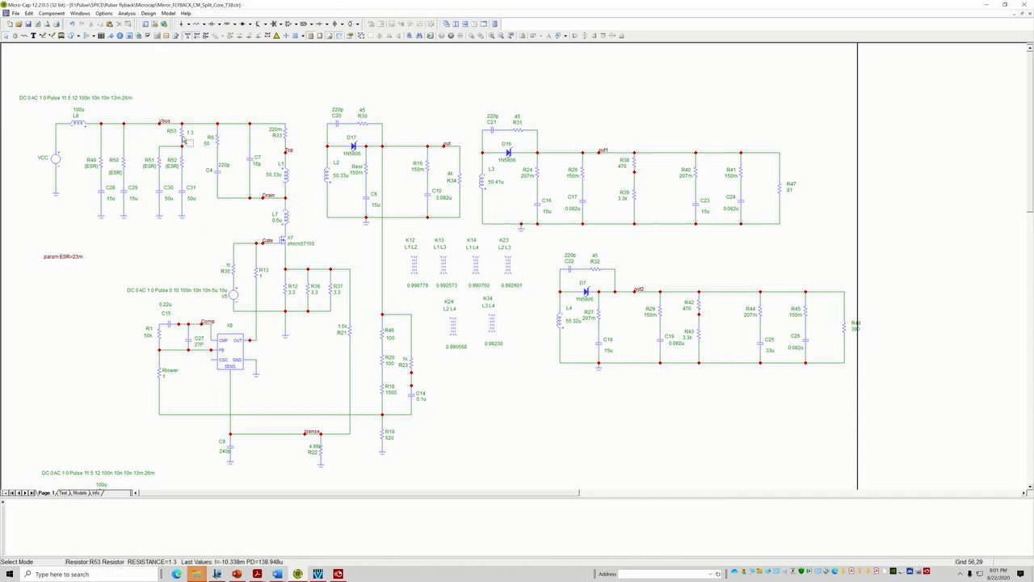
{"action": "mouse_move", "coordinate": [185, 144]}
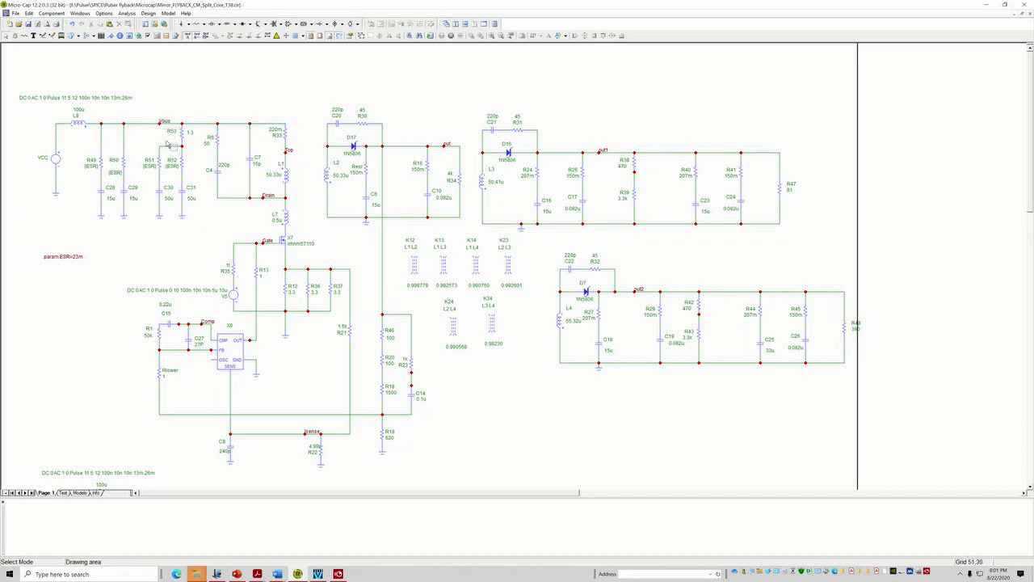
Step: Zoom in on the VCC and L8 input section and run a transient analysis
{"action": "left_click", "coordinate": [493, 36]}
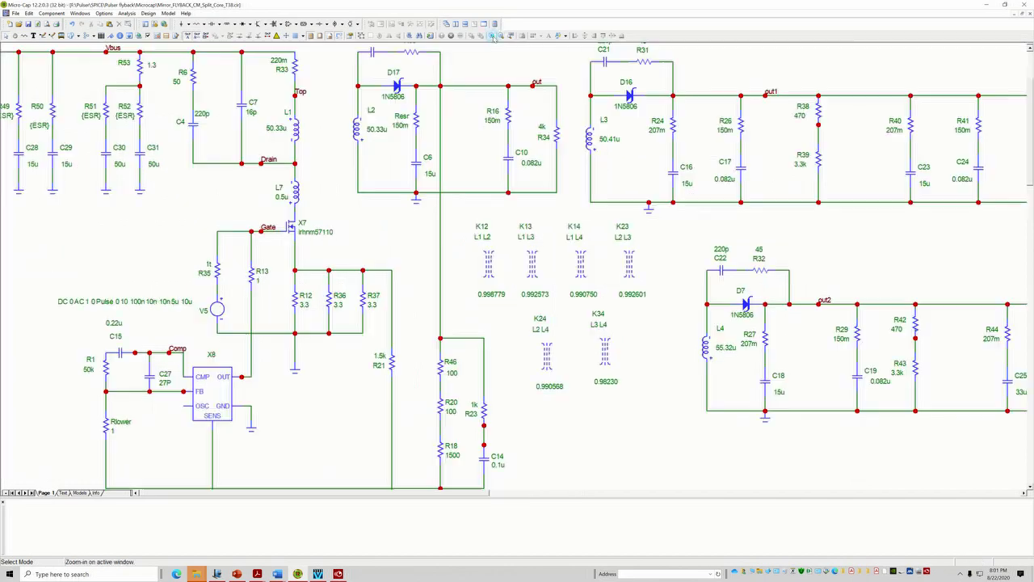
{"action": "left_click_drag", "start_coordinate": [139, 232], "coordinate": [277, 280]}
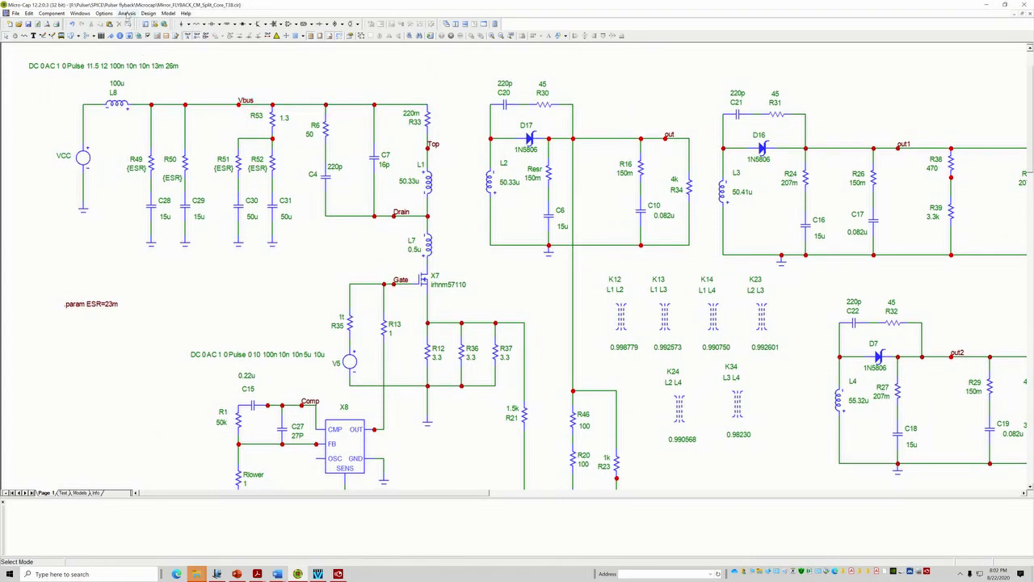
{"action": "left_click", "coordinate": [127, 15]}
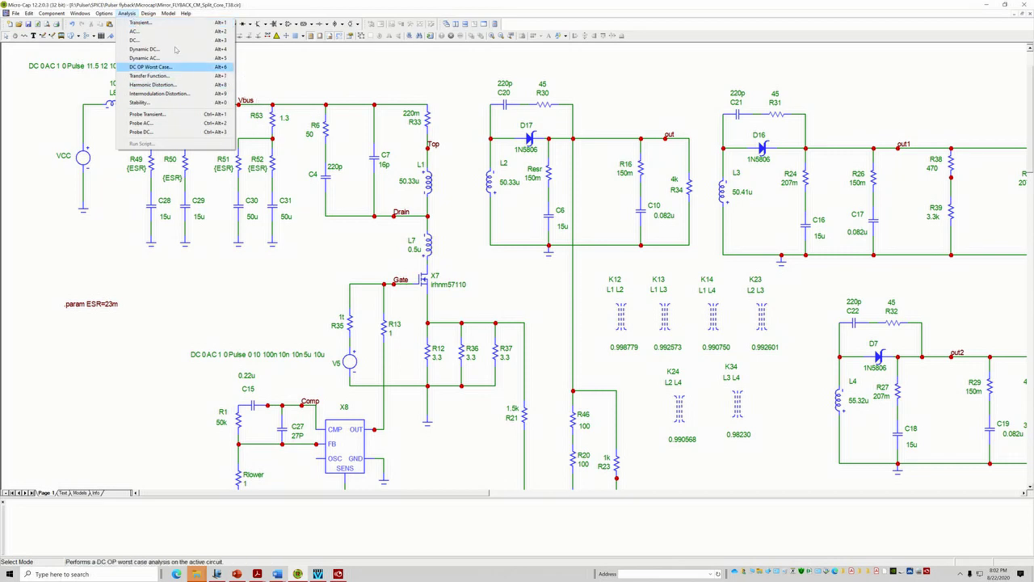
{"action": "left_click", "coordinate": [141, 22]}
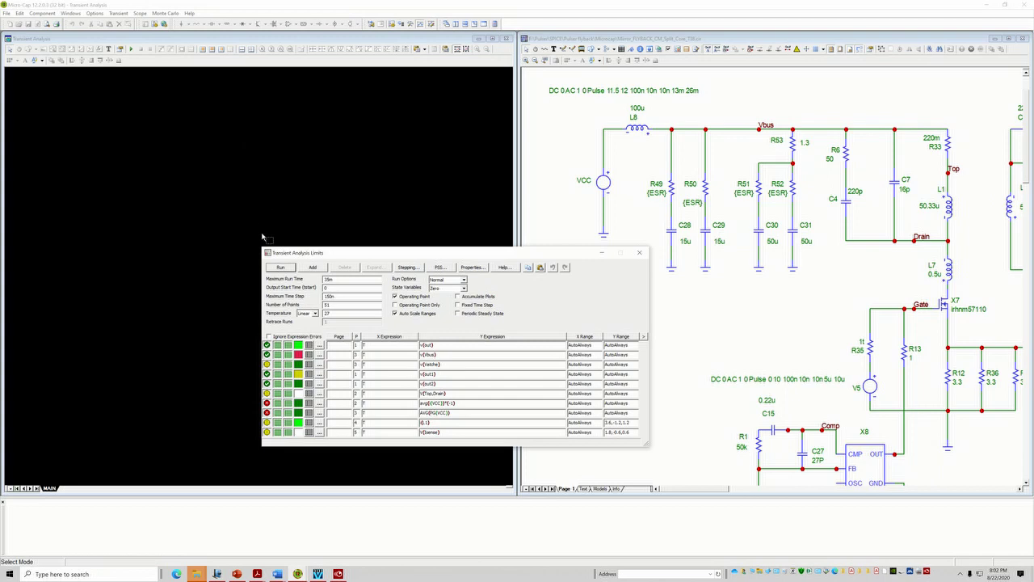
{"action": "left_click", "coordinate": [280, 267]}
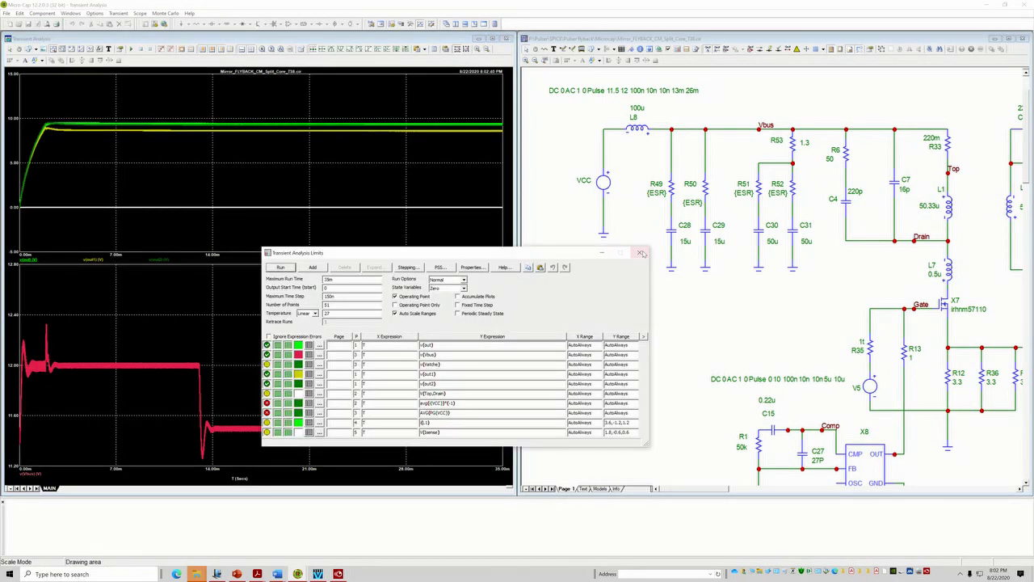
{"action": "left_click", "coordinate": [640, 252]}
Step: Set R53's resistance to 5.6 Ω and rerun the transient simulation
{"action": "mouse_move", "coordinate": [798, 151]}
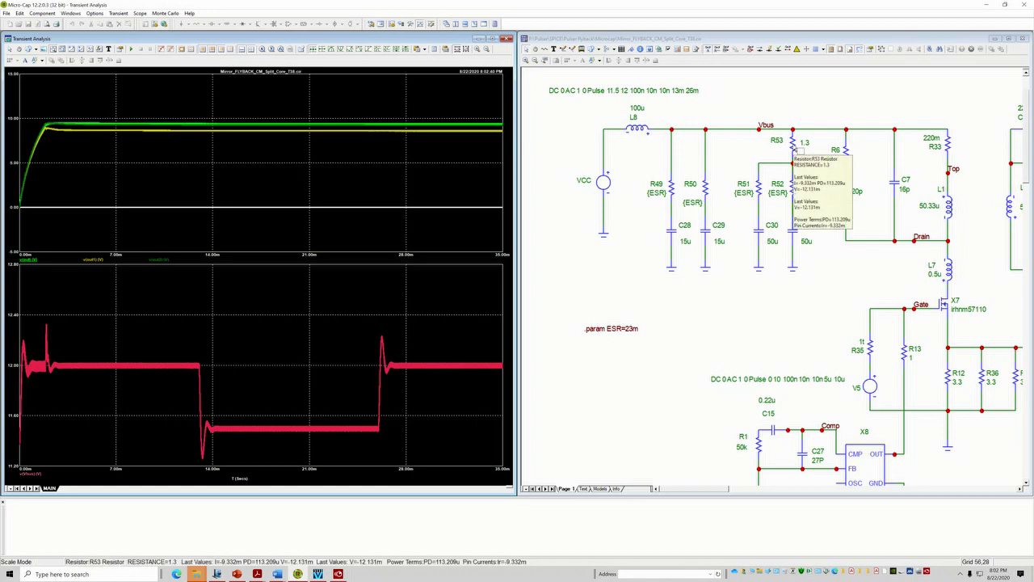
{"action": "double_click", "coordinate": [797, 150]}
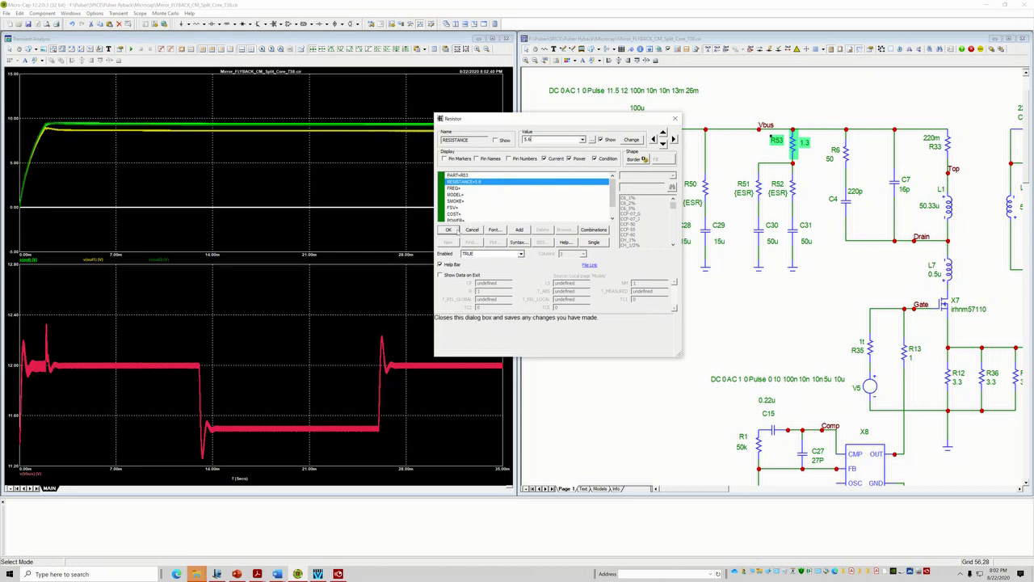
{"action": "left_click", "coordinate": [449, 230]}
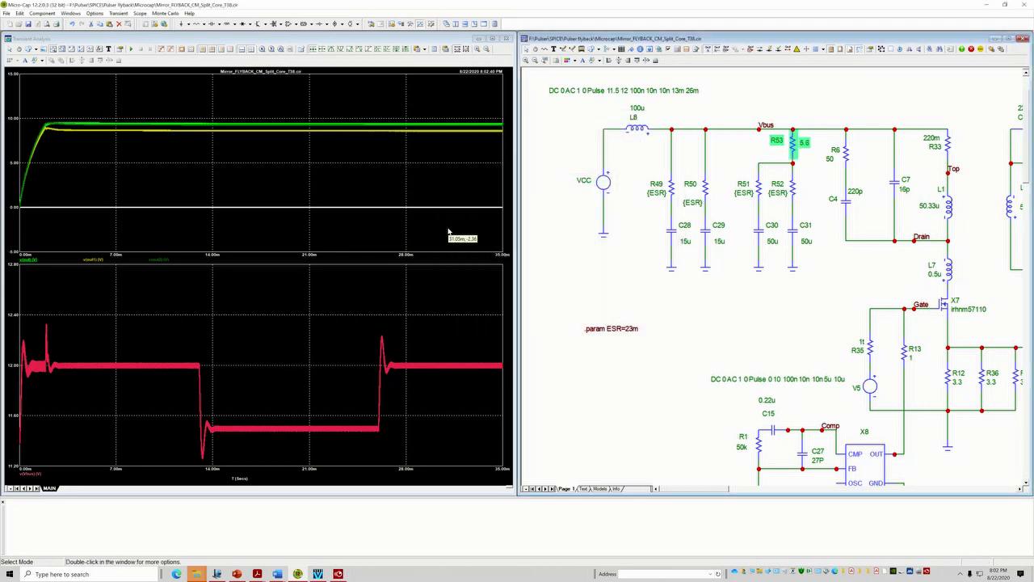
{"action": "left_click", "coordinate": [132, 50]}
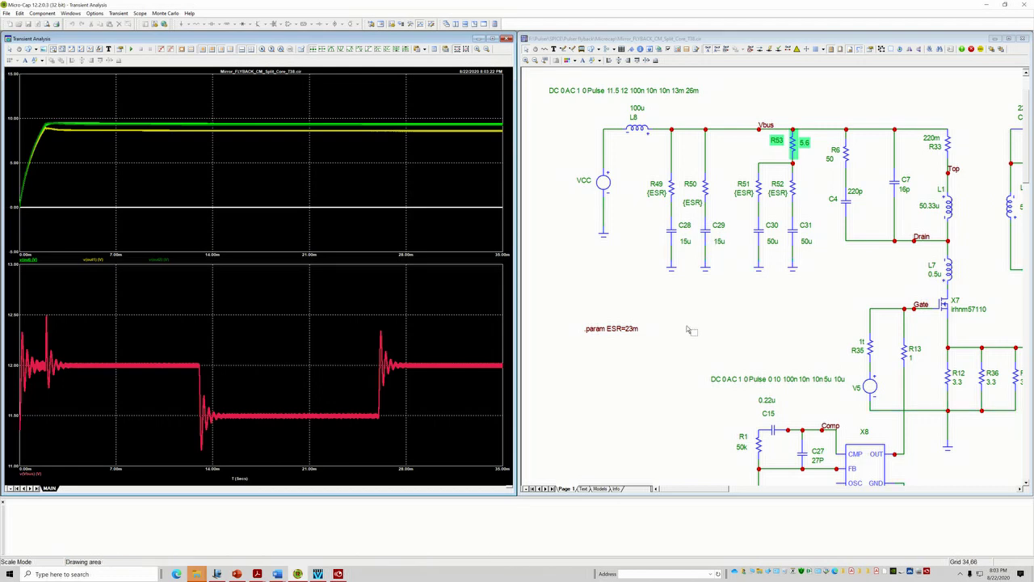
Step: Scroll to the simplified filter and set R58's resistance to 5.6
{"action": "scroll", "coordinate": [687, 330], "scroll_direction": "down", "scroll_amount": 10}
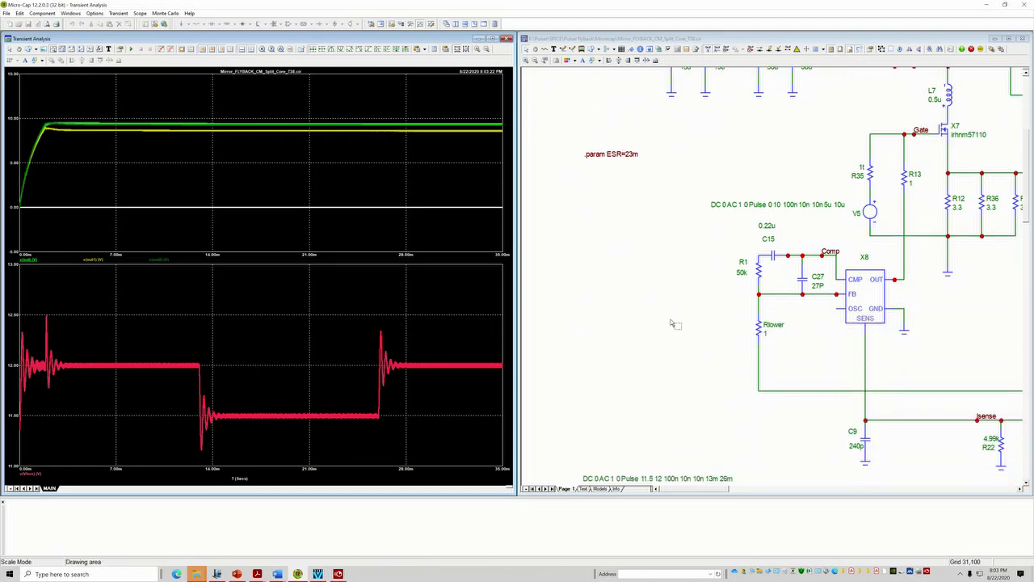
{"action": "scroll", "coordinate": [676, 324], "scroll_direction": "up", "scroll_amount": 12}
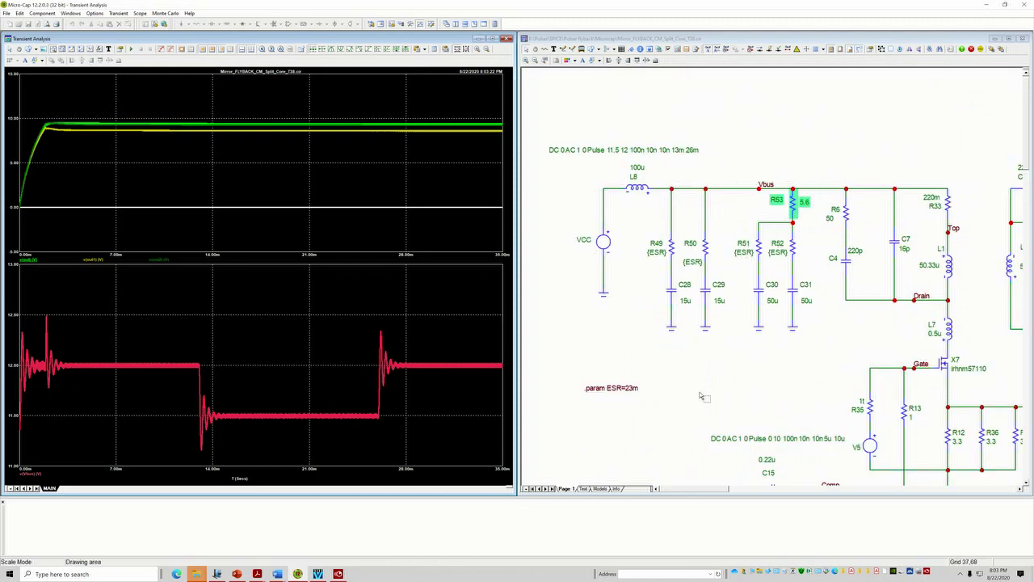
{"action": "scroll", "coordinate": [692, 382], "scroll_direction": "down", "scroll_amount": 8}
{"action": "scroll", "coordinate": [692, 381], "scroll_direction": "down", "scroll_amount": 11}
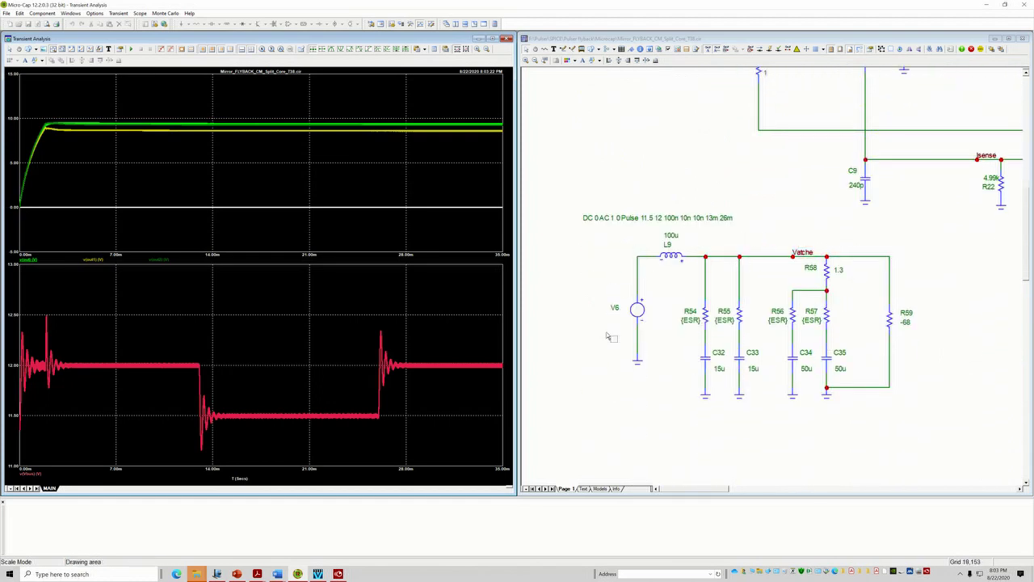
{"action": "double_click", "coordinate": [839, 272]}
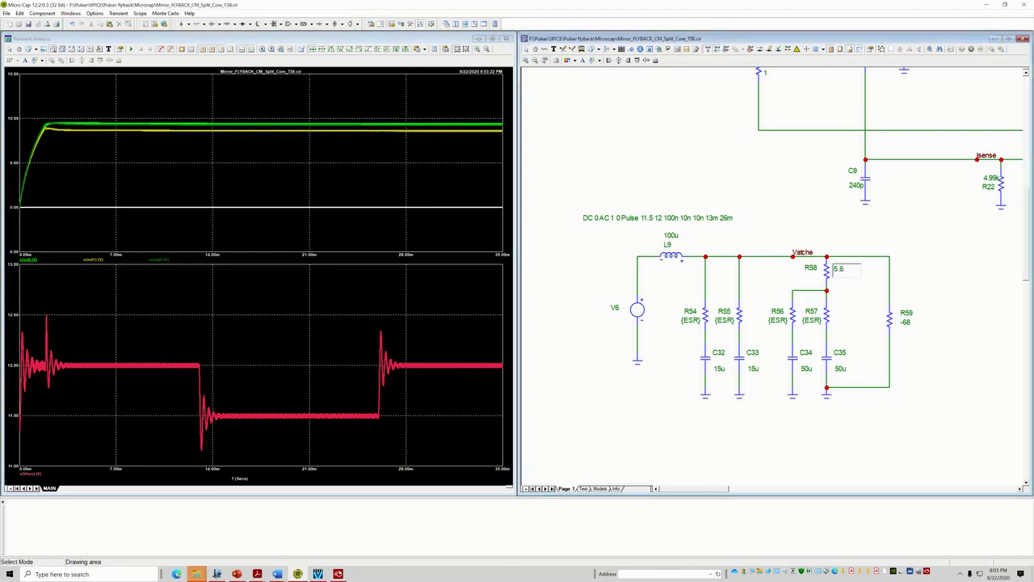
{"action": "left_click", "coordinate": [854, 323]}
Step: Nudge R59 slightly left and start a new text label beside it in Text Mode
{"action": "left_click_drag", "start_coordinate": [903, 327], "coordinate": [889, 327]}
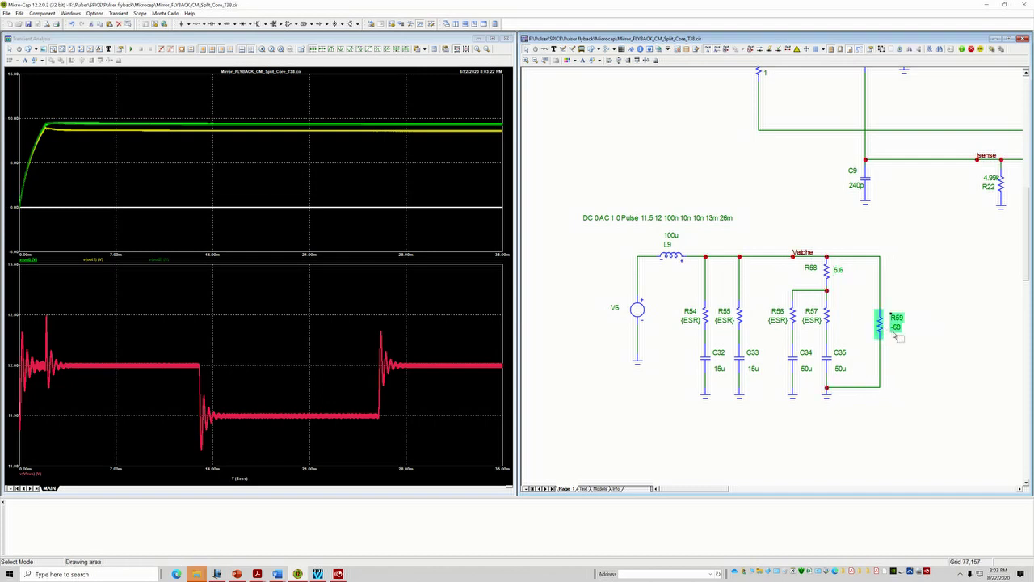
{"action": "left_click", "coordinate": [896, 336]}
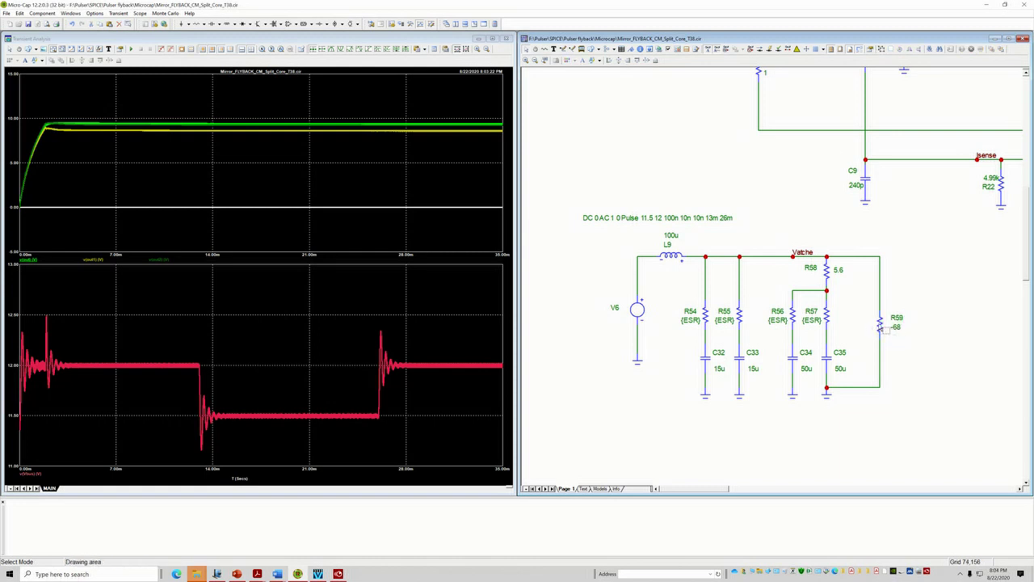
{"action": "left_click", "coordinate": [555, 50]}
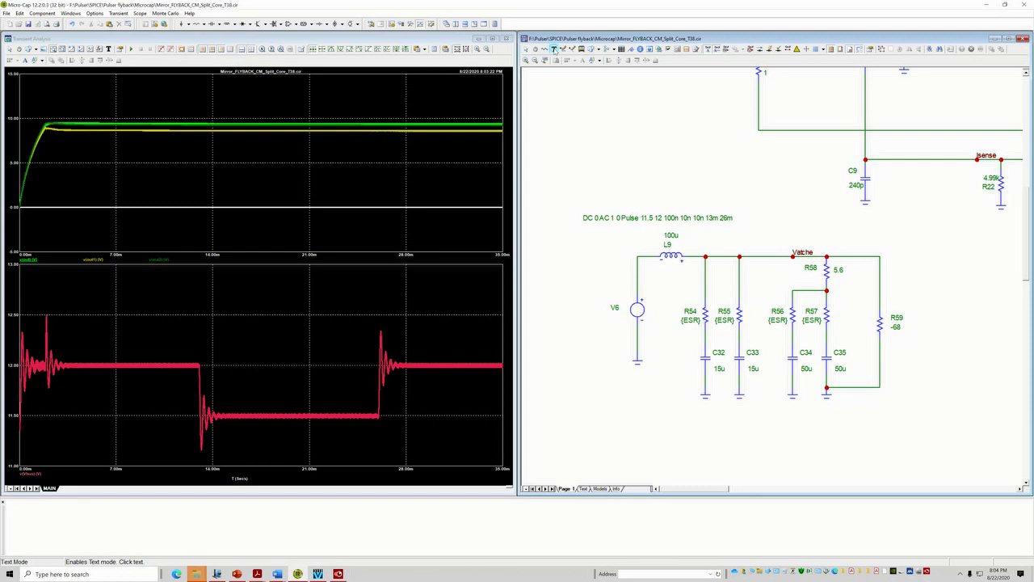
{"action": "left_click", "coordinate": [895, 347]}
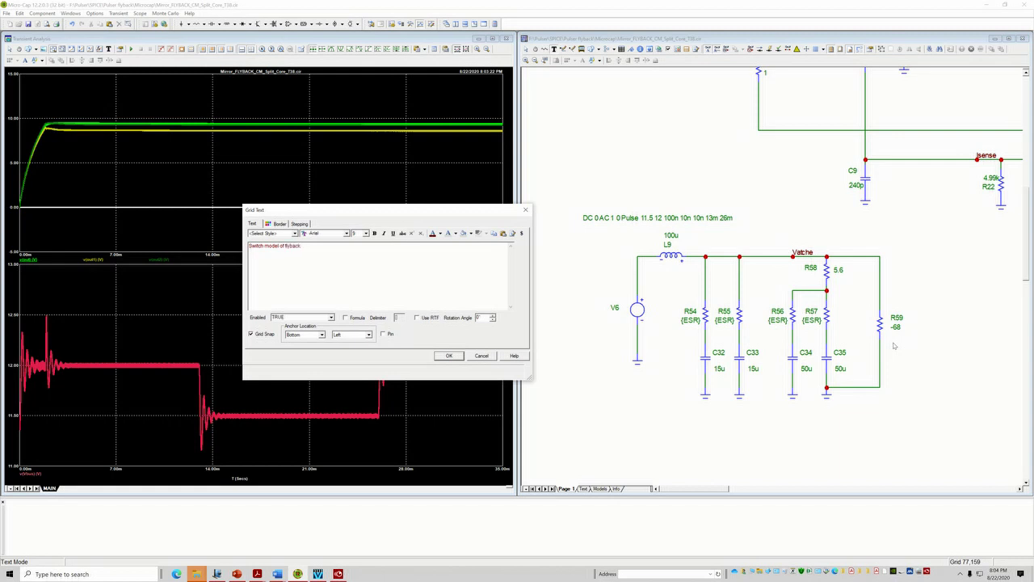
Step: Place the 'Switch model of flyback' label, discard stray empty entries, and move it above R59
{"action": "left_click", "coordinate": [449, 356]}
{"action": "left_click", "coordinate": [936, 350]}
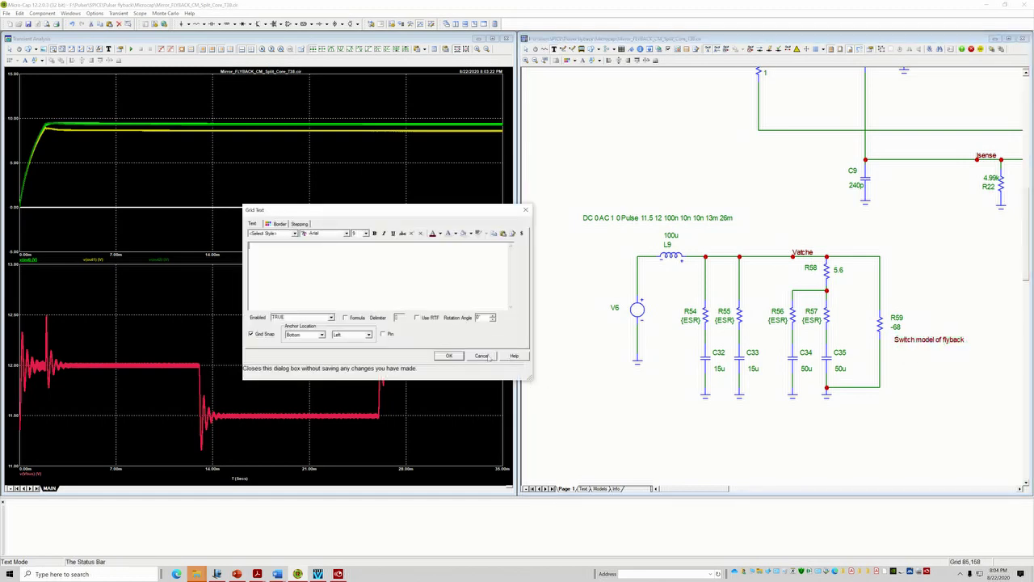
{"action": "left_click", "coordinate": [482, 355]}
{"action": "left_click", "coordinate": [914, 346]}
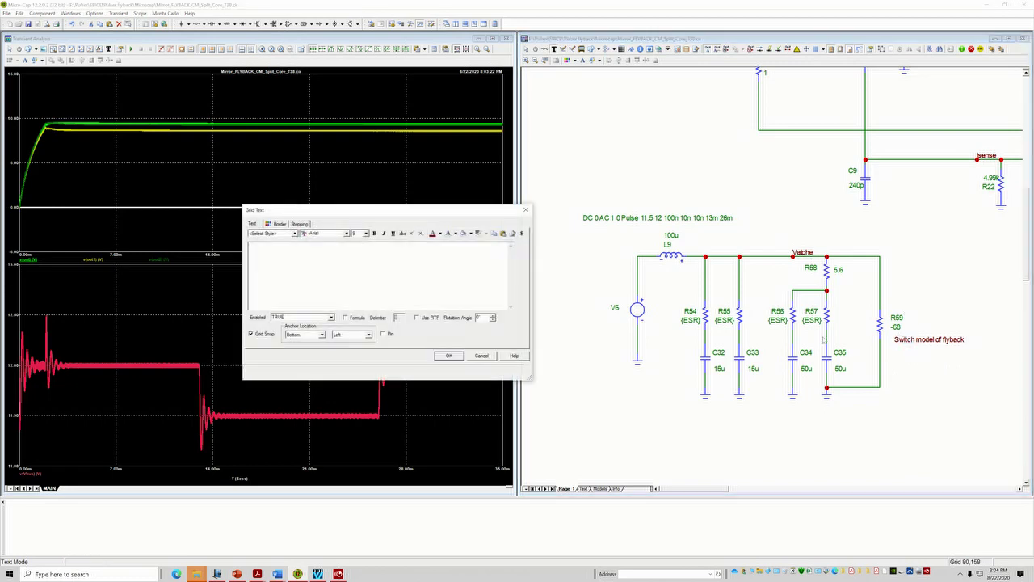
{"action": "left_click", "coordinate": [482, 356]}
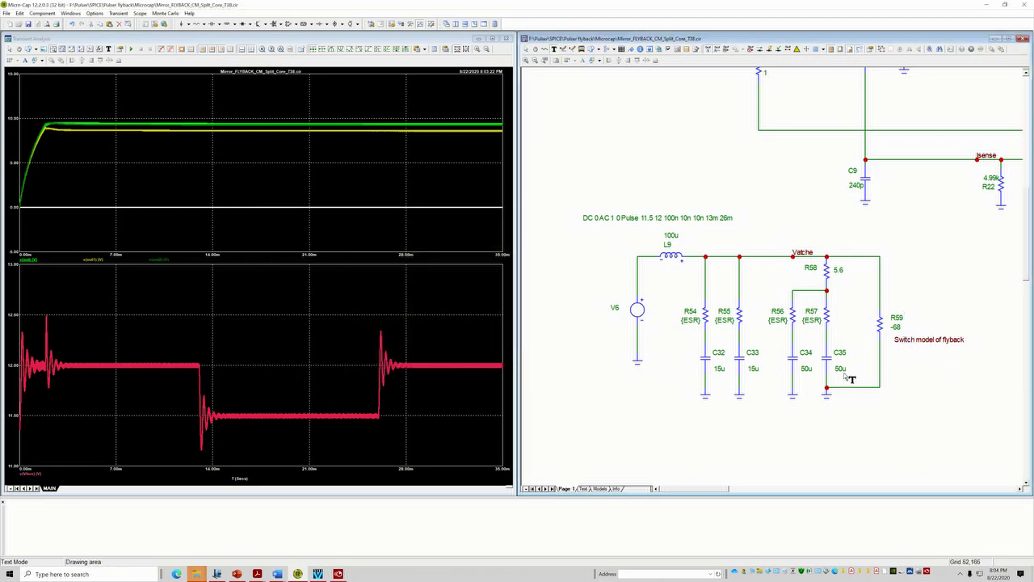
{"action": "key", "text": "ctrl+e"}
{"action": "left_click_drag", "start_coordinate": [934, 344], "coordinate": [929, 310]}
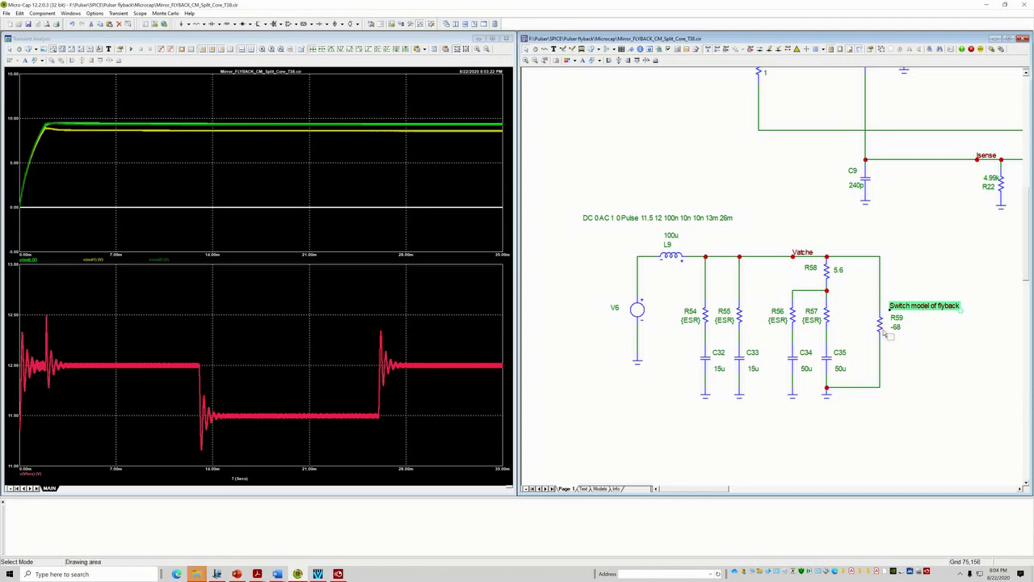
Step: Inspect the Vatche node, then open the Transient Analysis Limits showing a 35m run at 27 degrees
{"action": "scroll", "coordinate": [887, 329], "scroll_direction": "up", "scroll_amount": 10}
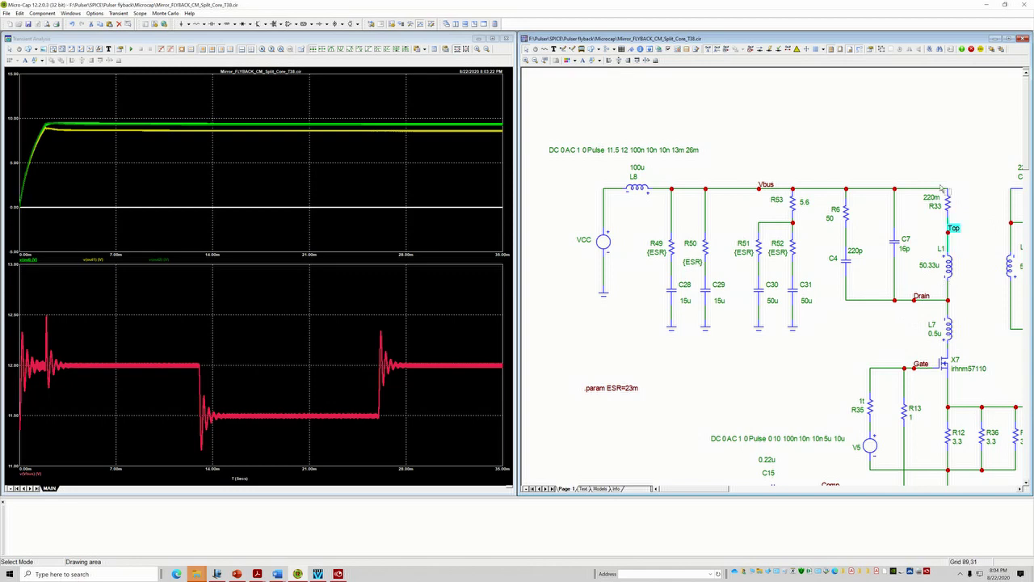
{"action": "scroll", "coordinate": [788, 363], "scroll_direction": "down", "scroll_amount": 10}
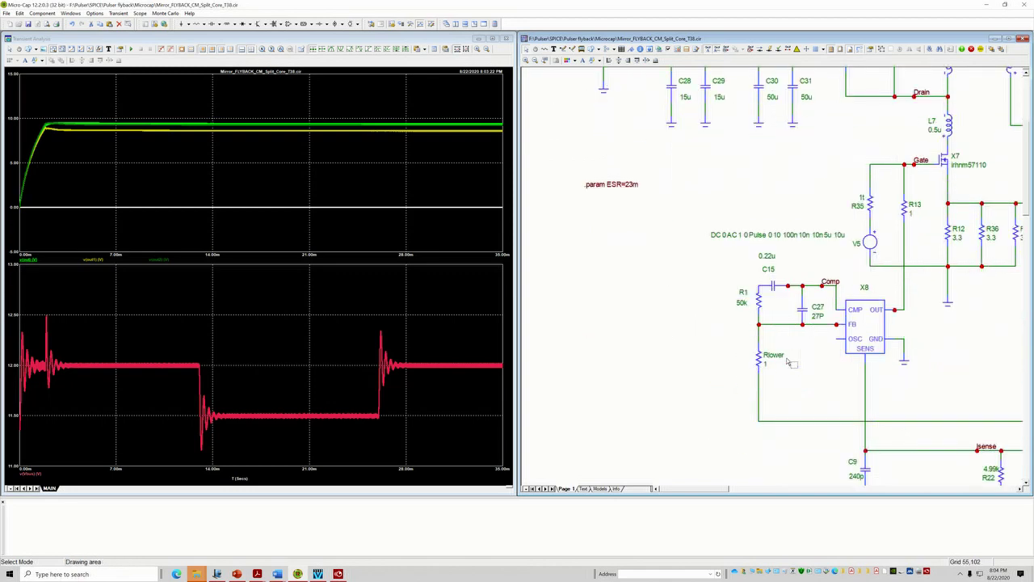
{"action": "scroll", "coordinate": [788, 363], "scroll_direction": "down", "scroll_amount": 5}
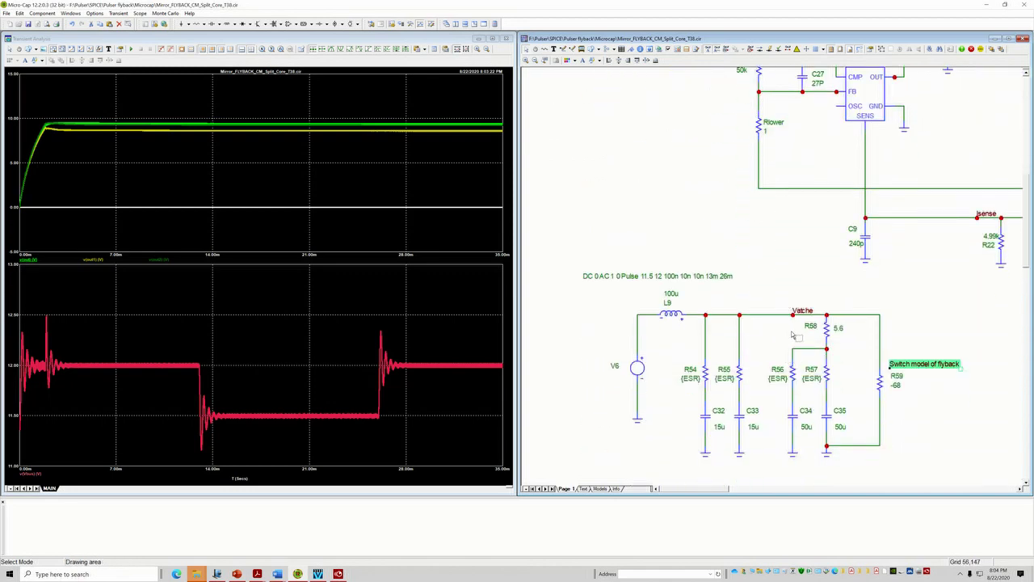
{"action": "left_click", "coordinate": [804, 312]}
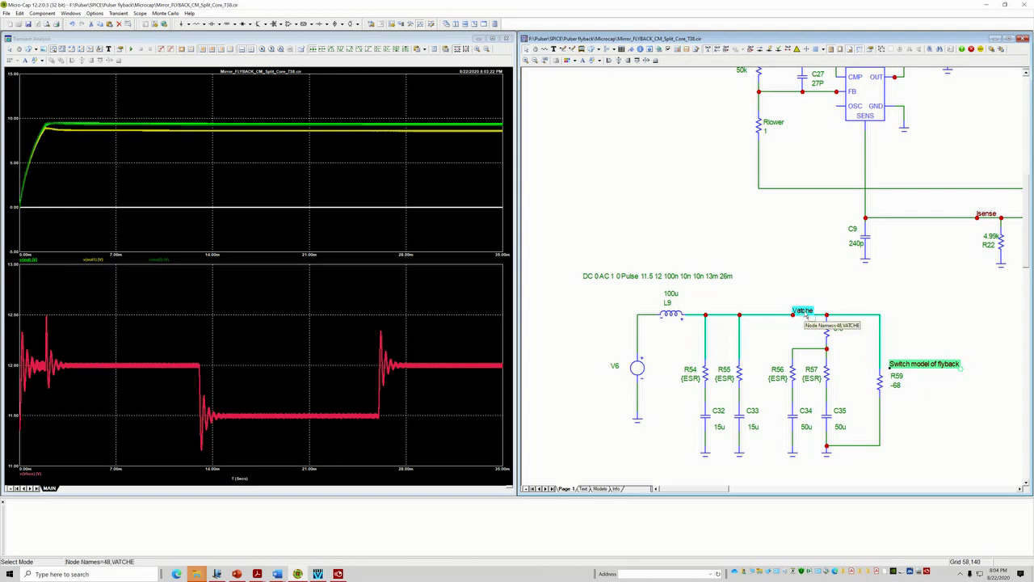
{"action": "left_click", "coordinate": [902, 346]}
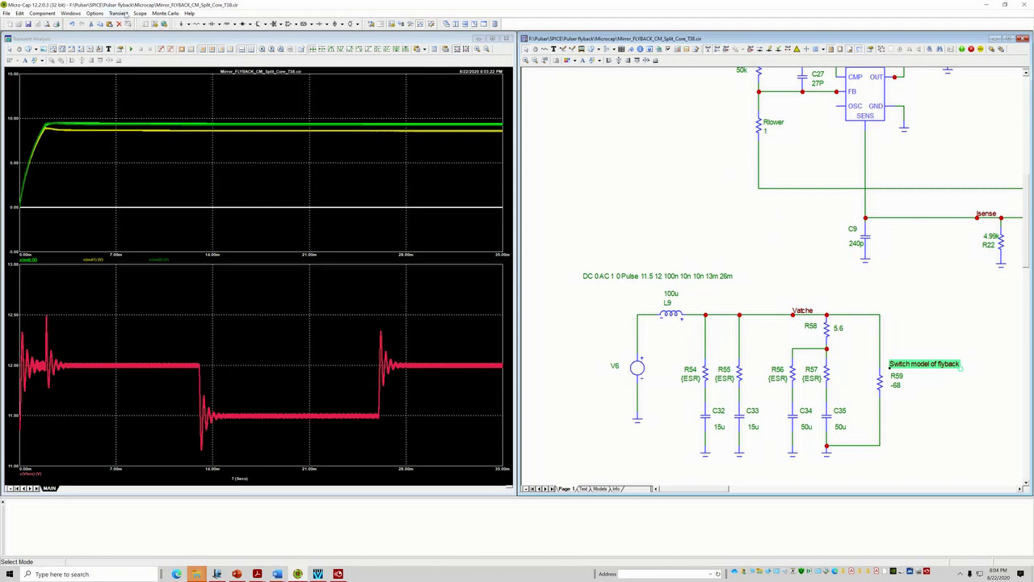
{"action": "left_click", "coordinate": [121, 13]}
{"action": "left_click", "coordinate": [130, 33]}
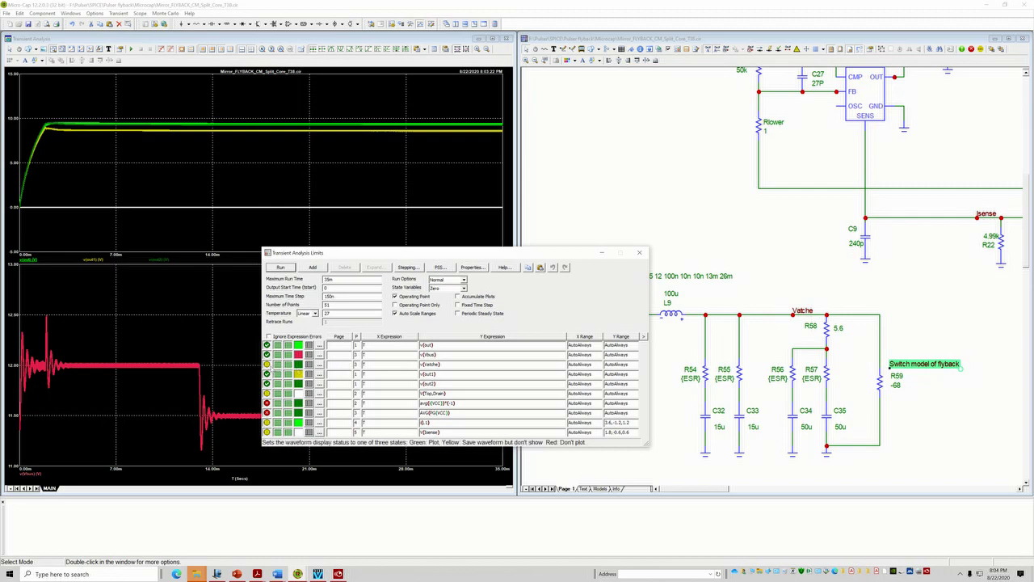
Step: Rerun the transient analysis from the Limits dialog, then open Properties for Transient Analysis
{"action": "left_click", "coordinate": [285, 267]}
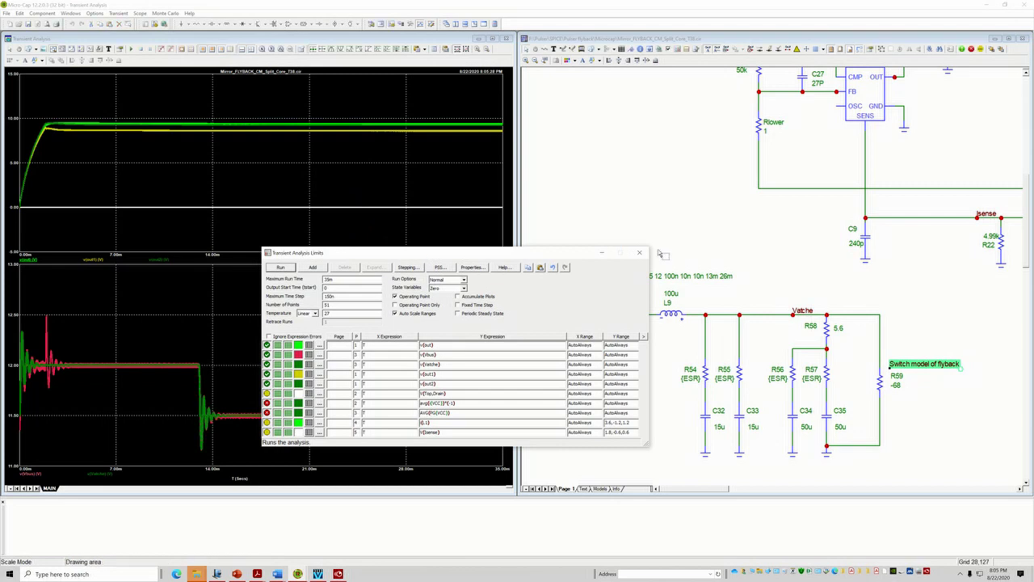
{"action": "double_click", "coordinate": [315, 191]}
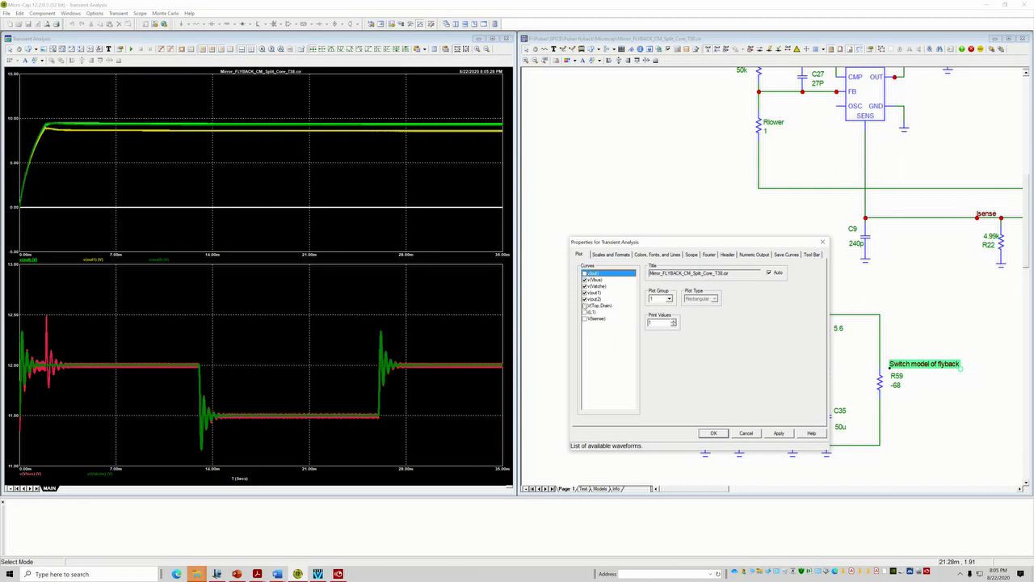
Step: Hide the v(out1) and v(out2) curves so only the two filter input voltages are plotted
{"action": "left_click", "coordinate": [585, 293]}
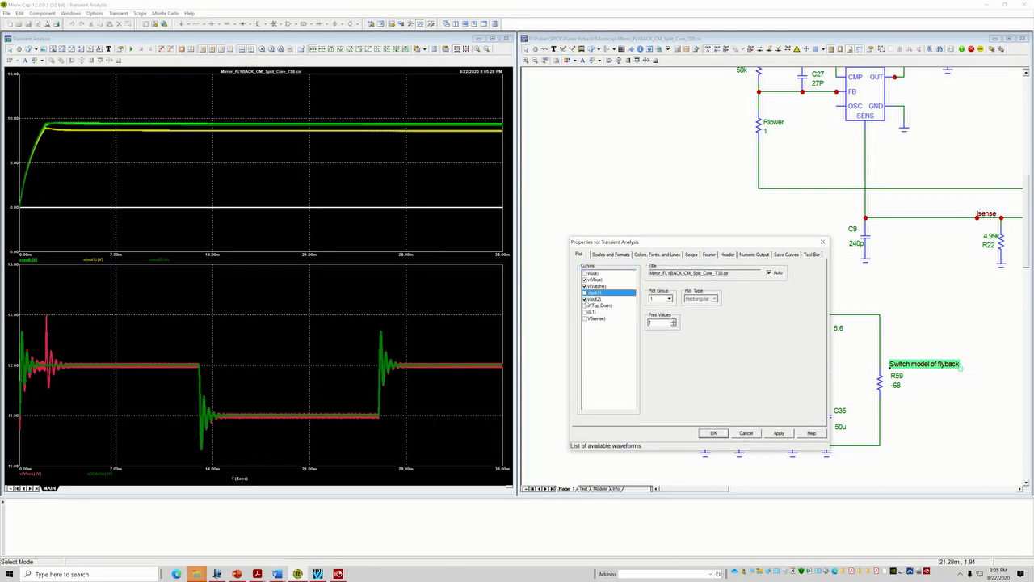
{"action": "left_click", "coordinate": [596, 299]}
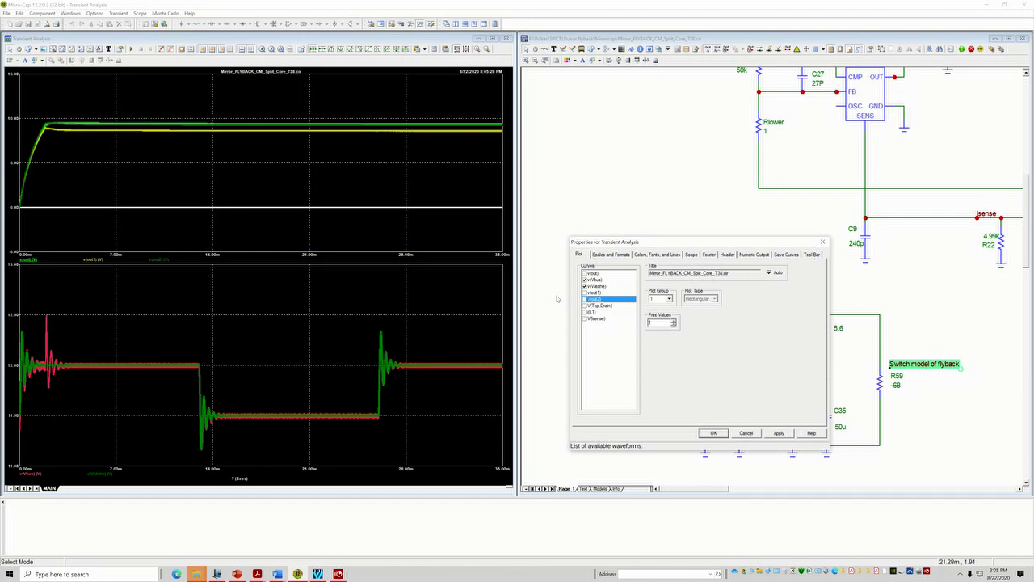
{"action": "left_click", "coordinate": [714, 433]}
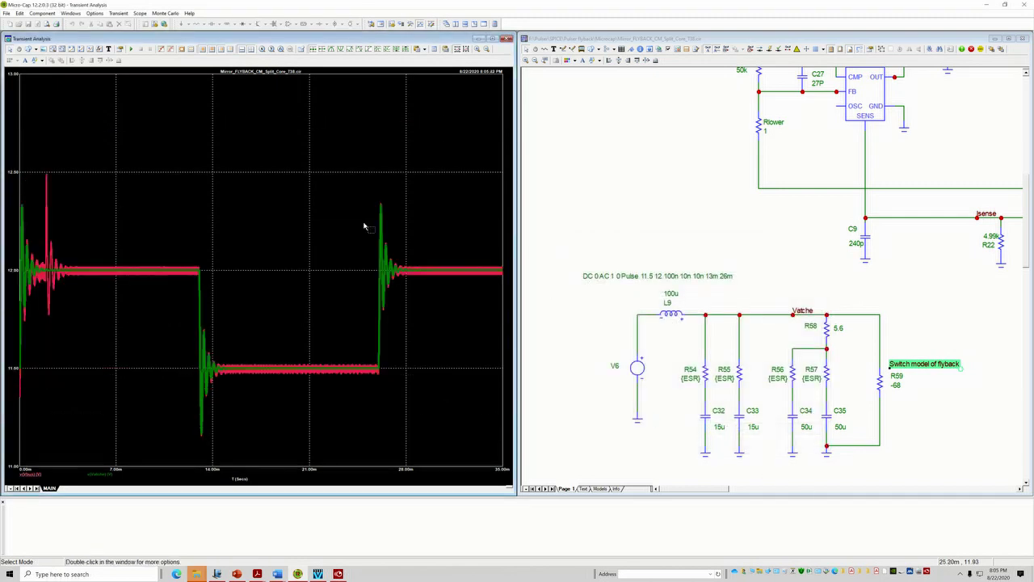
Step: Zoom into the step transients and pan to the 11.5 V to 12 V step near 28 ms
{"action": "left_click_drag", "start_coordinate": [360, 190], "coordinate": [428, 399]}
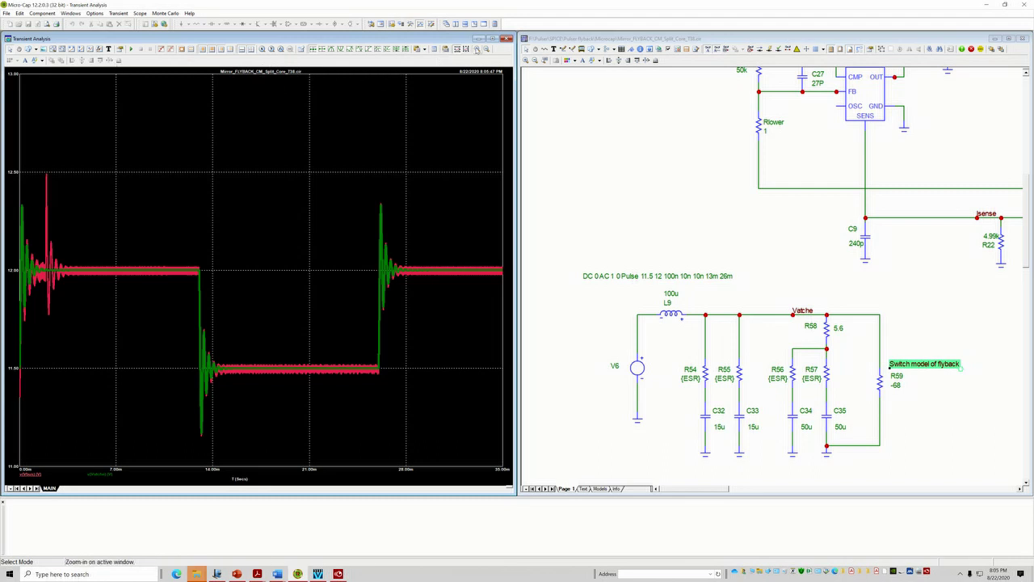
{"action": "left_click", "coordinate": [476, 49]}
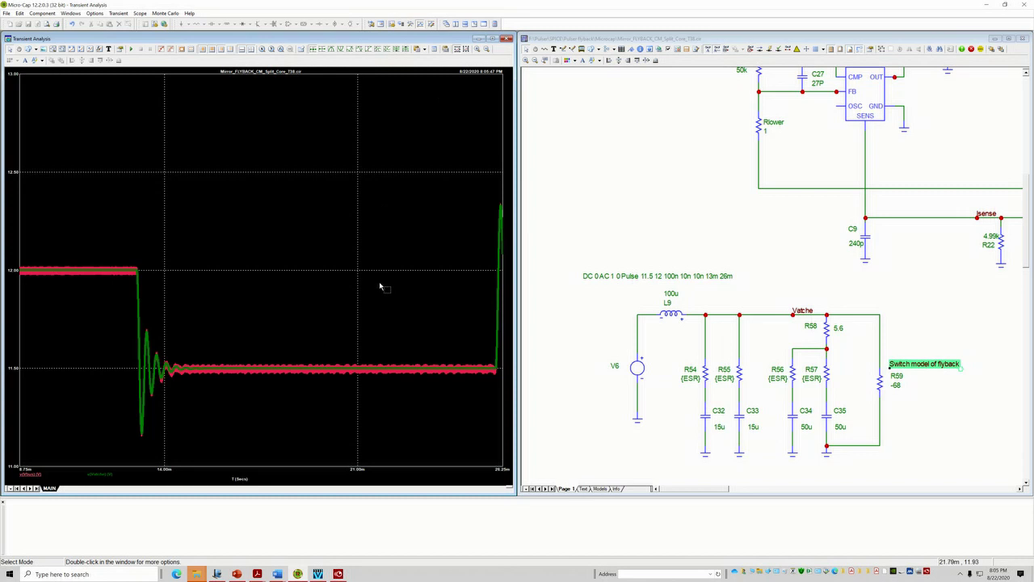
{"action": "left_click_drag", "start_coordinate": [404, 300], "coordinate": [235, 312]}
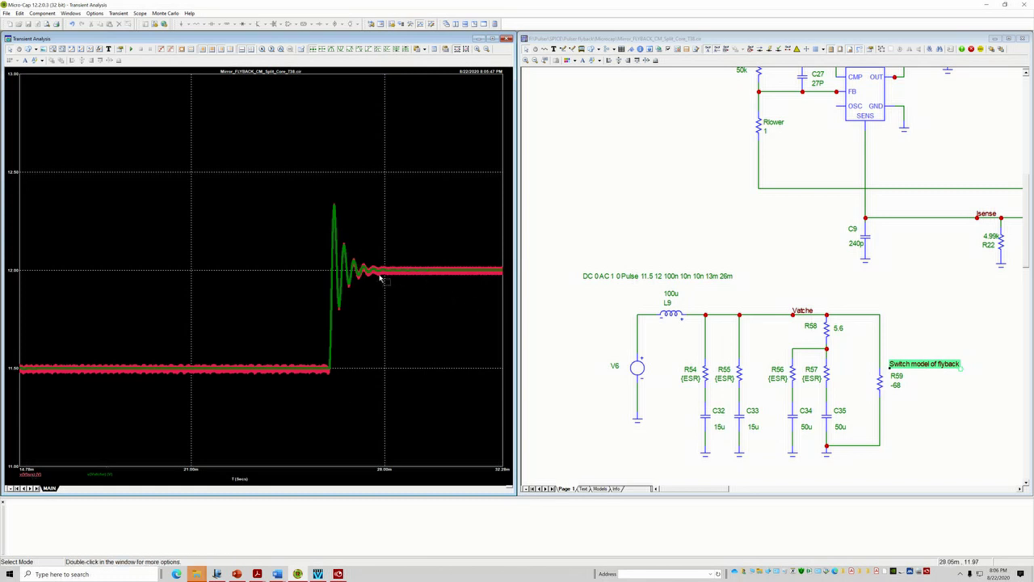
{"action": "mouse_move", "coordinate": [369, 274]}
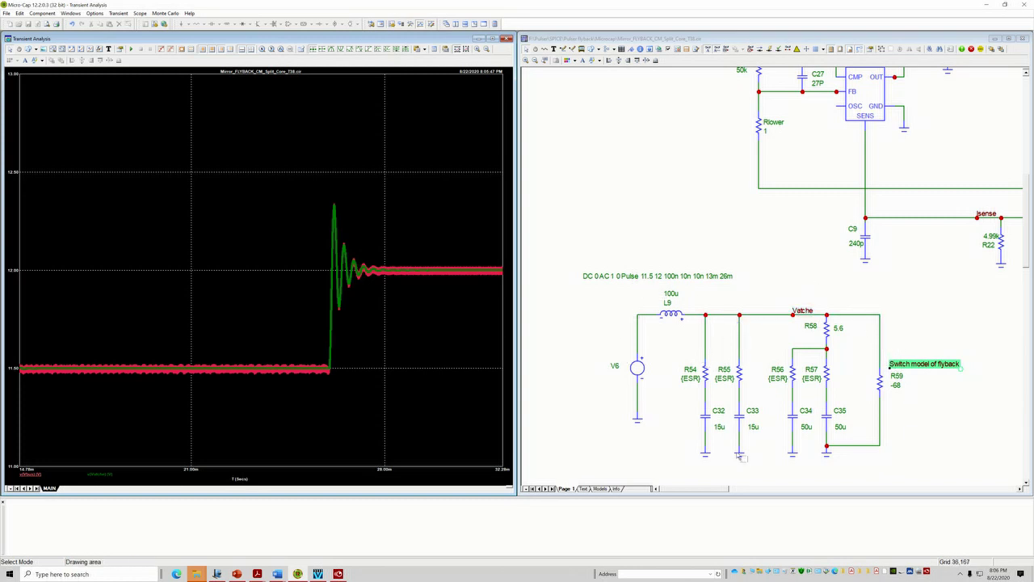
{"action": "scroll", "coordinate": [776, 243], "scroll_direction": "up", "scroll_amount": 2}
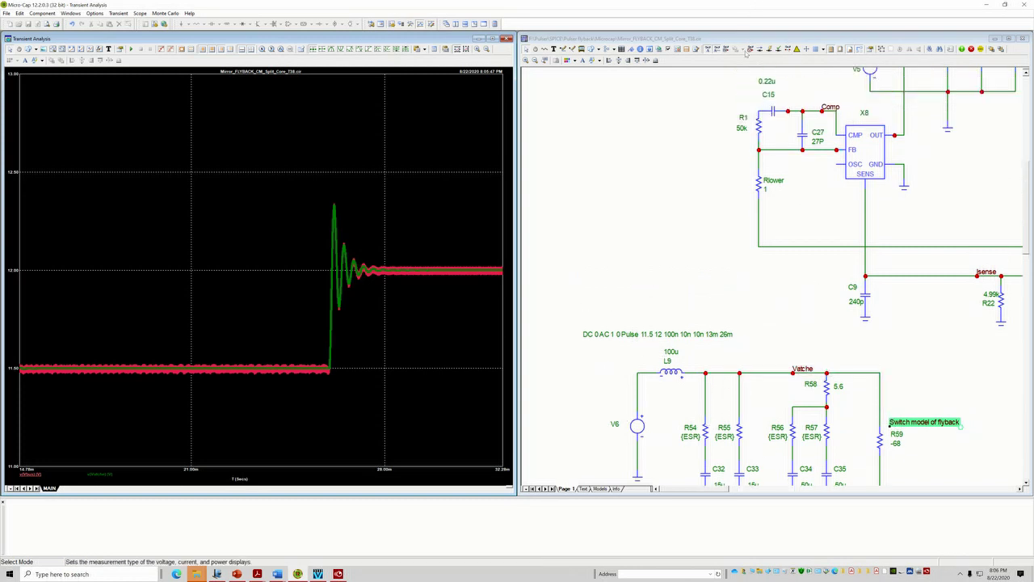
Step: Close the Transient Analysis window and bring the L9/V6 filter with its -68 Ω R59 load into view
{"action": "left_click", "coordinate": [508, 38]}
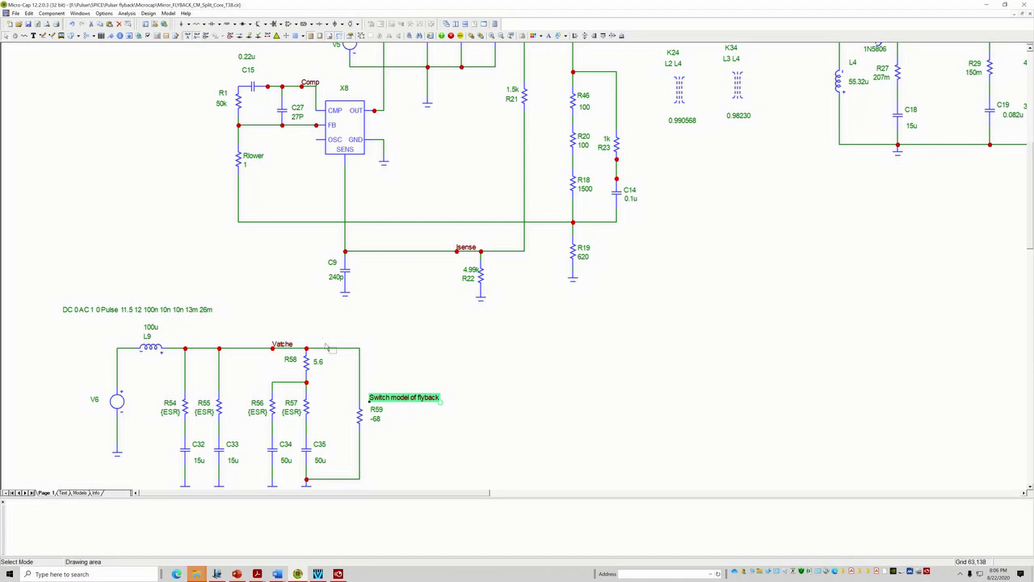
{"action": "key", "text": "ctrl+minus"}
{"action": "key", "text": "ctrl+minus"}
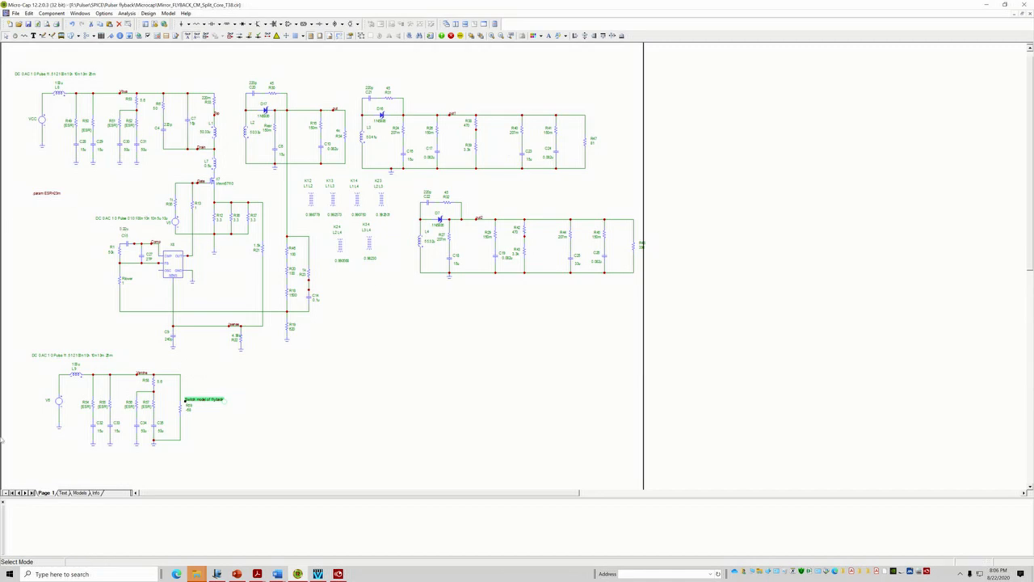
{"action": "scroll", "coordinate": [135, 449], "scroll_direction": "down", "scroll_amount": 2}
{"action": "scroll", "coordinate": [135, 449], "scroll_direction": "up", "scroll_amount": 3}
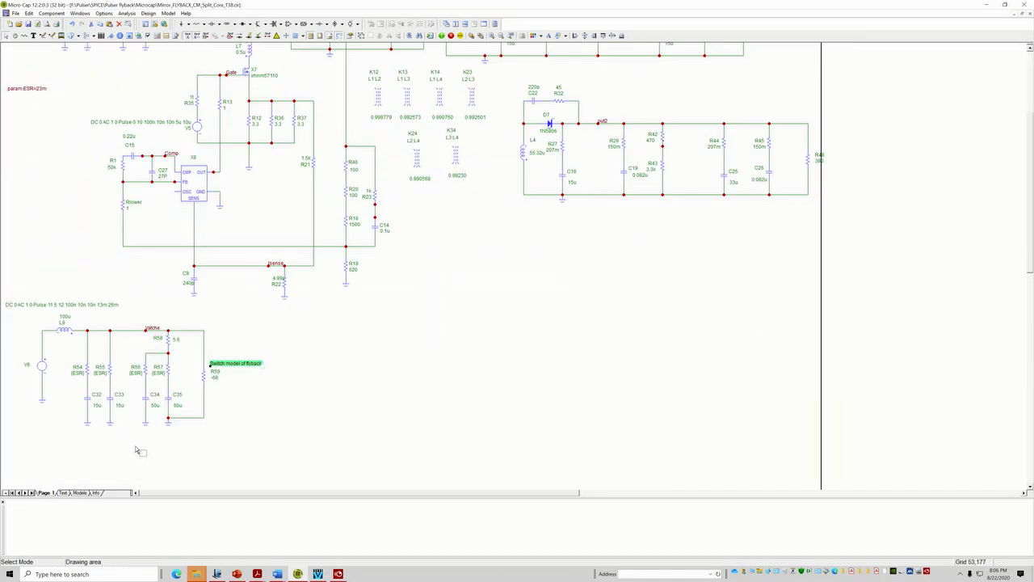
{"action": "scroll", "coordinate": [139, 463], "scroll_direction": "up", "scroll_amount": 2}
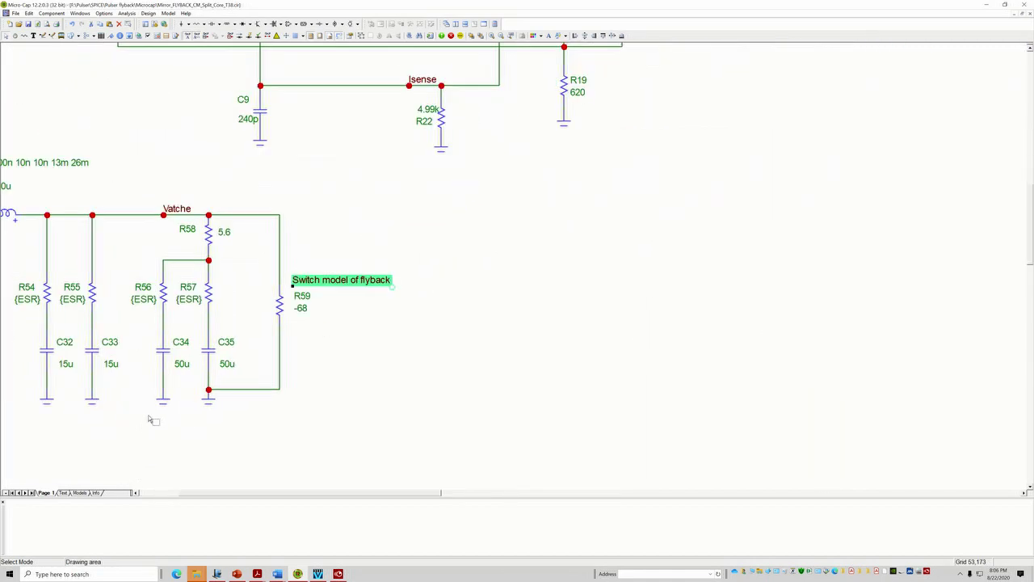
{"action": "left_click", "coordinate": [135, 492]}
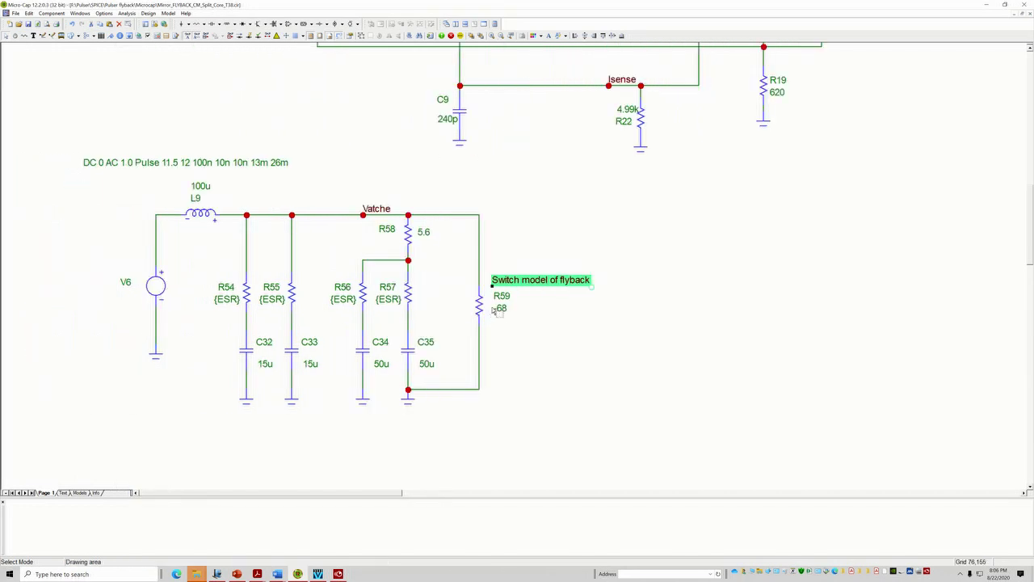